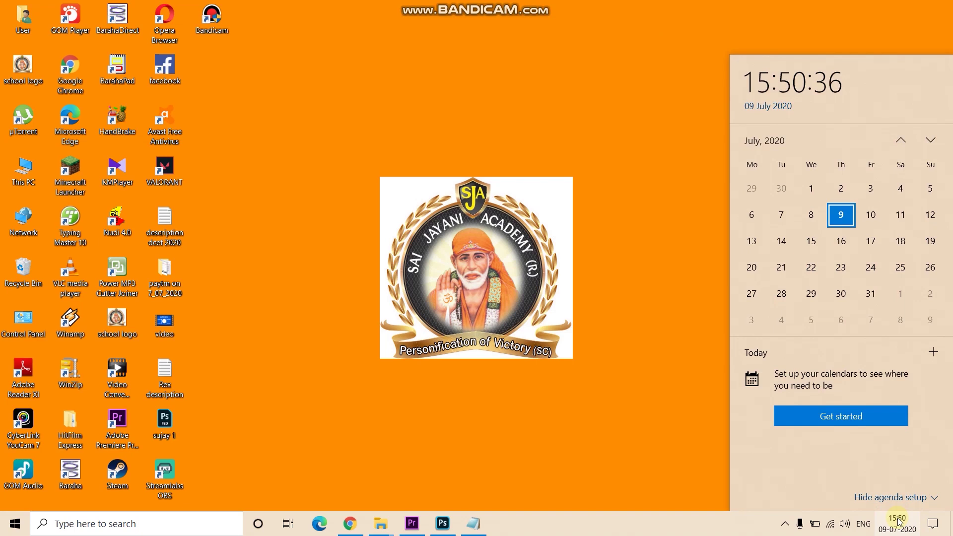
In Chrome, search Google for 'saijayani academy' and go to the first result
left_click(710, 439)
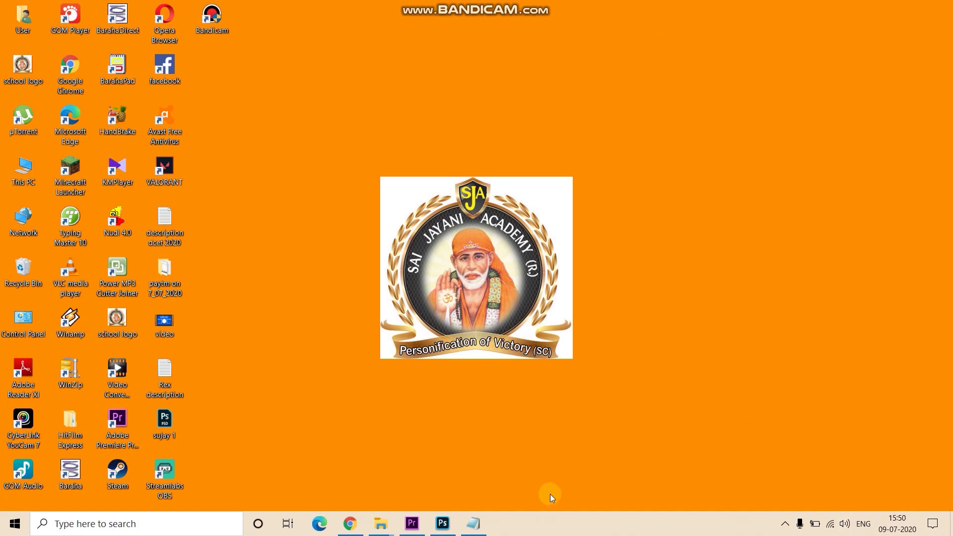
left_click(349, 524)
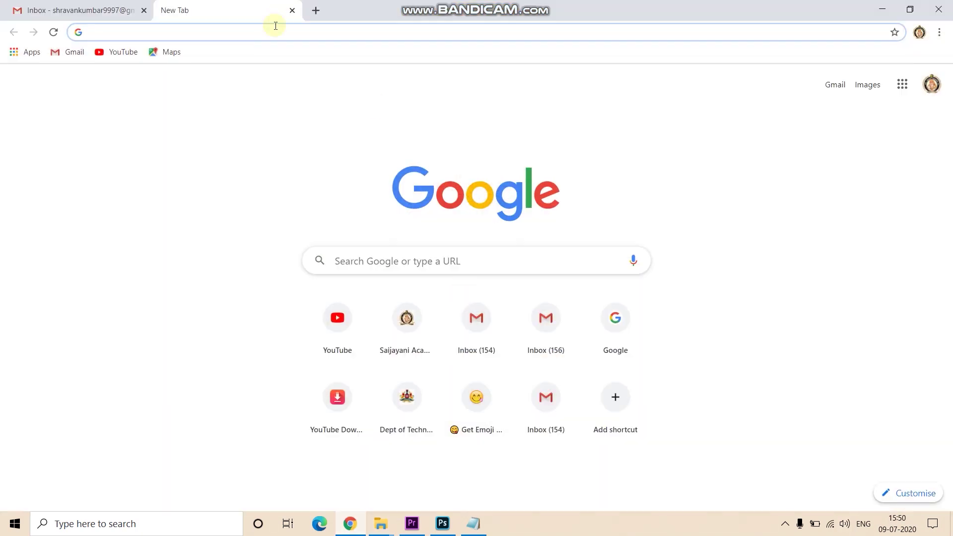
left_click(258, 37)
type("sai")
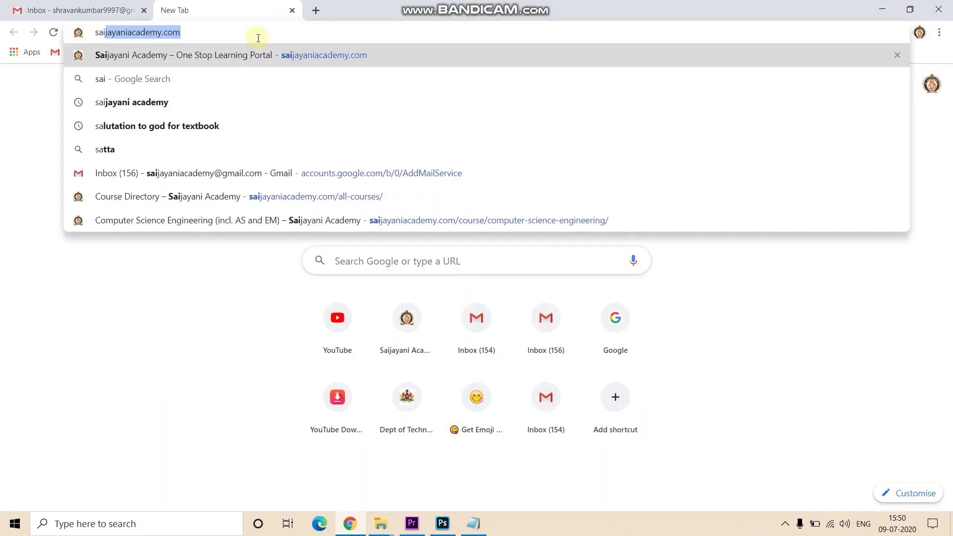
type("jayni")
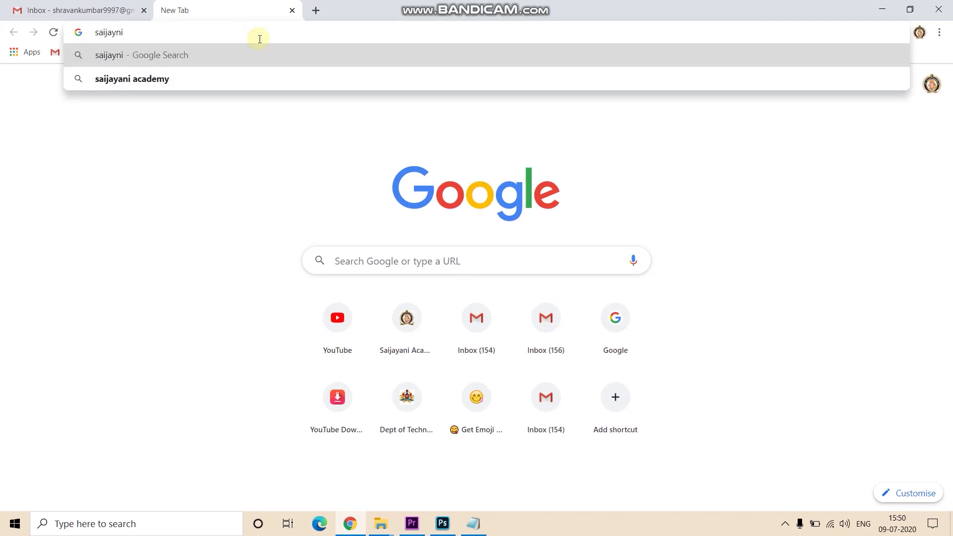
left_click(224, 78)
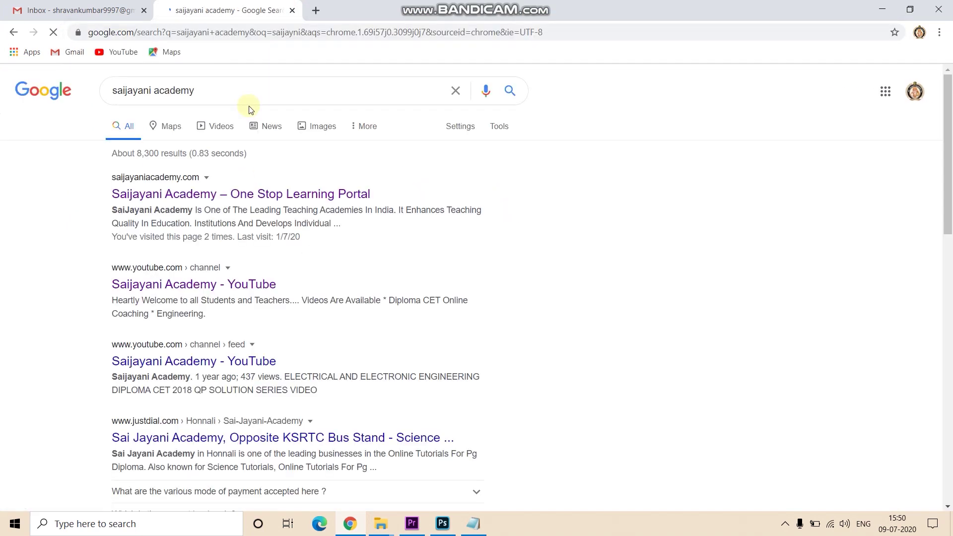
left_click(143, 195)
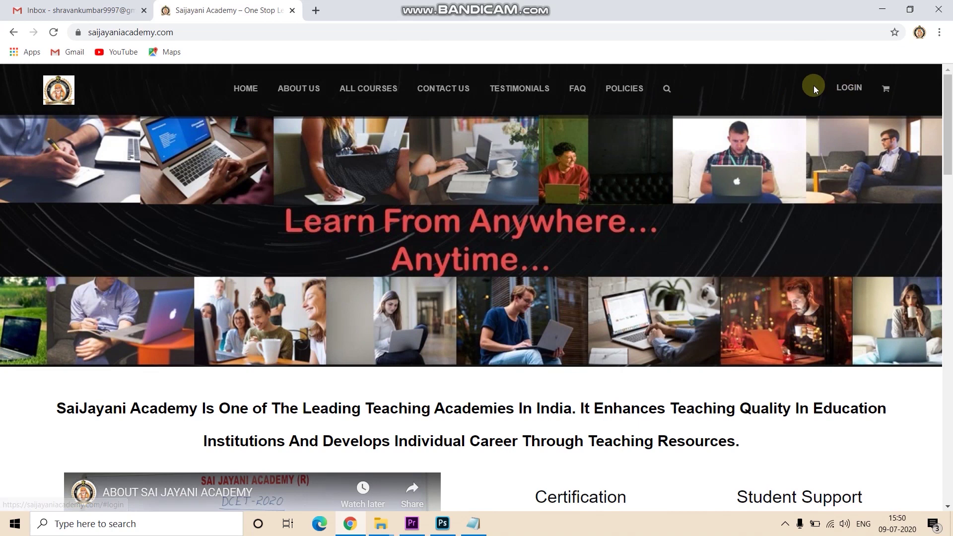
Reach the SIGN UP form from LOGIN and enter the username and email address
left_click(852, 85)
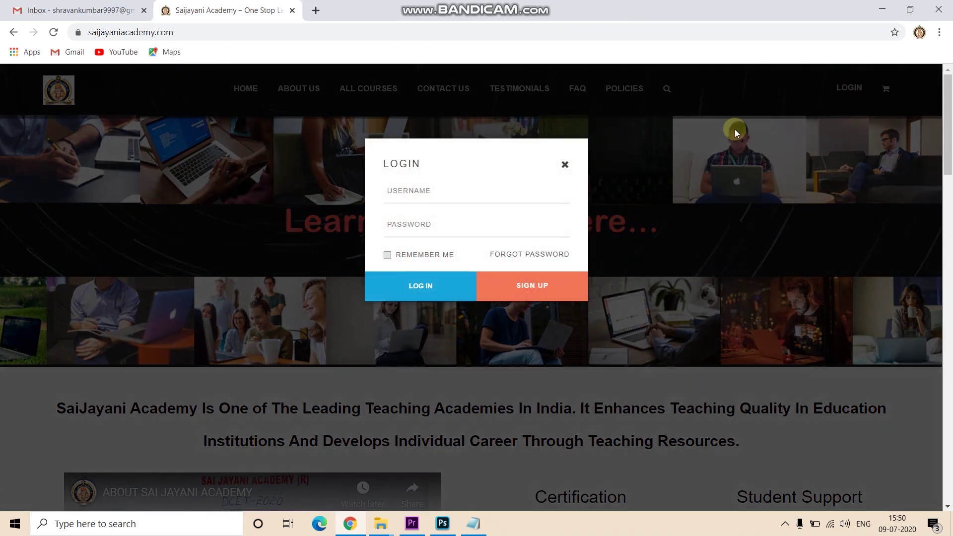
left_click(564, 284)
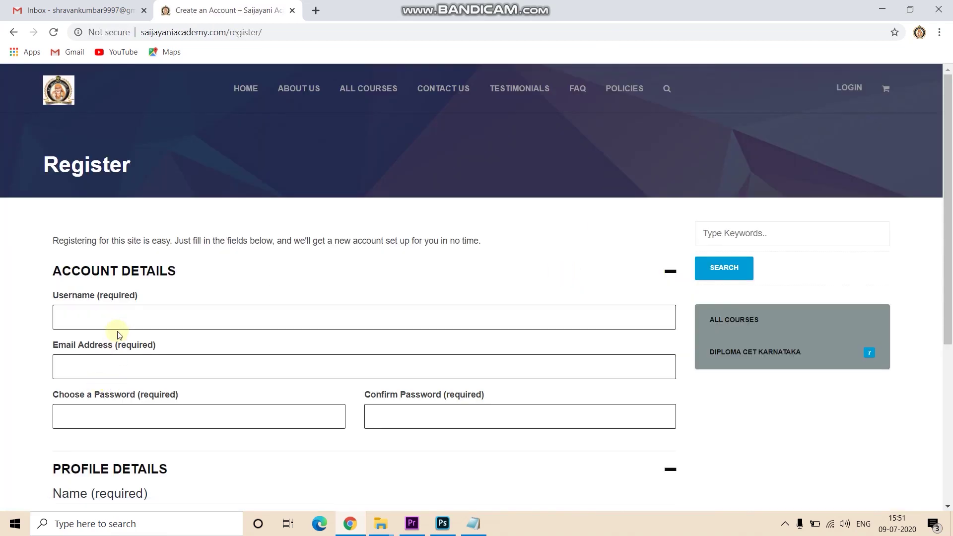
left_click(120, 320)
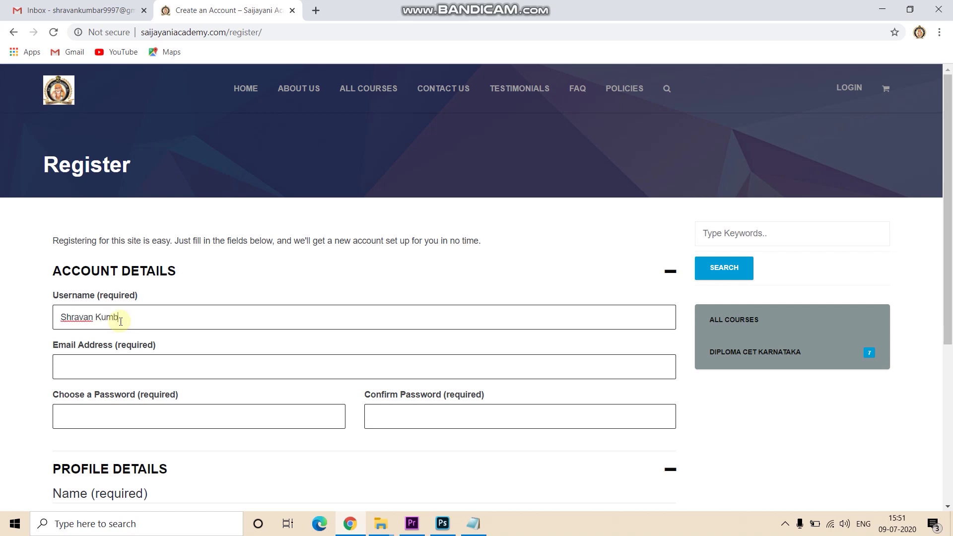
left_click(109, 365)
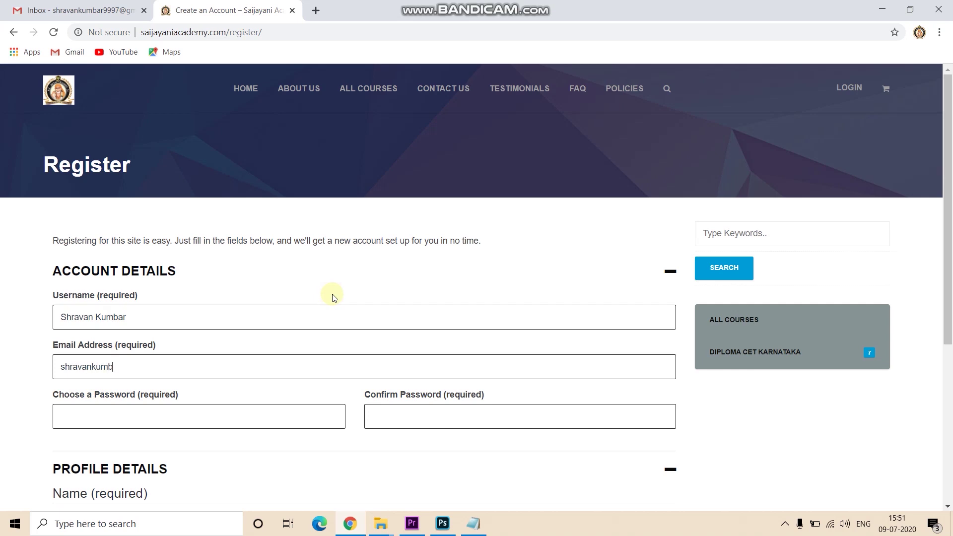
scroll(347, 325, "down", 3)
scroll(209, 276, "up", 1)
Fill in the password, its confirmation and the profile name, then submit registration
left_click(207, 280)
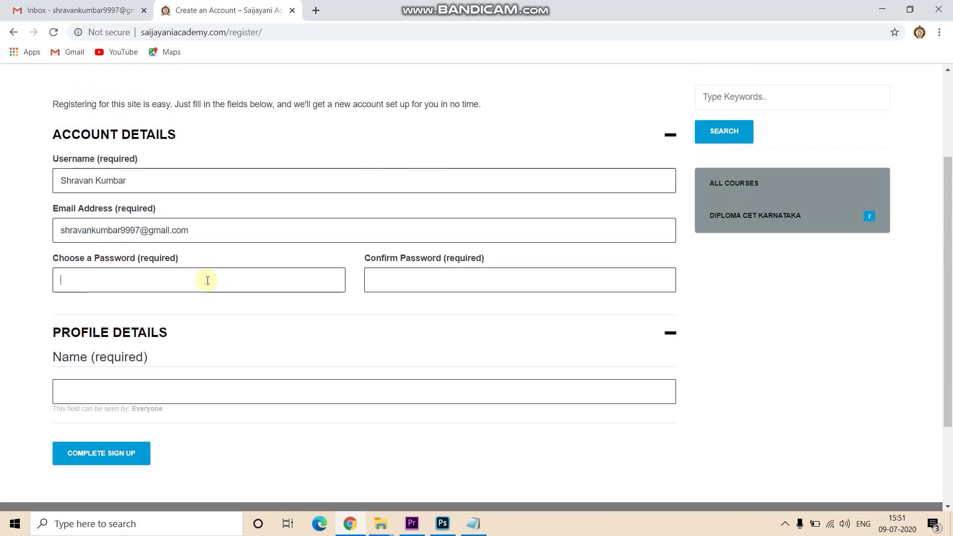
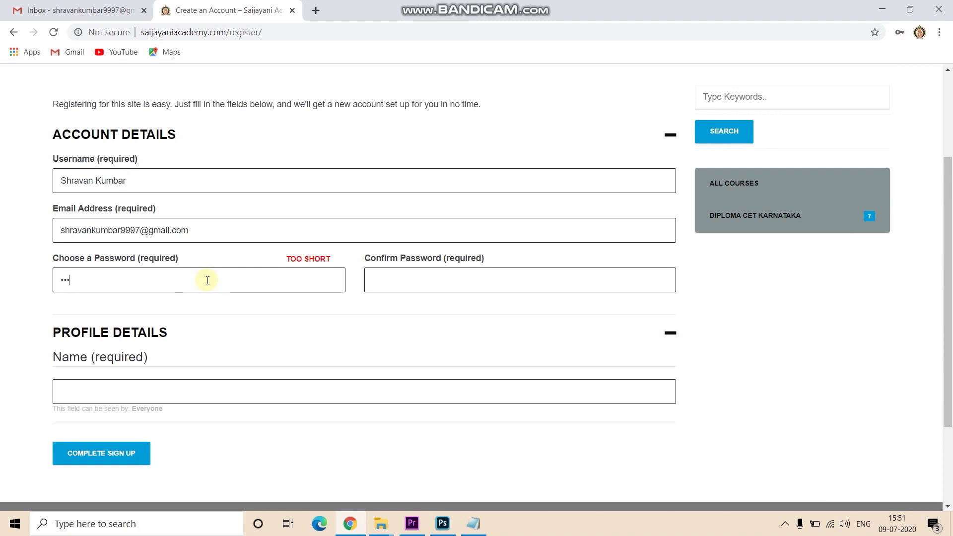
left_click(474, 283)
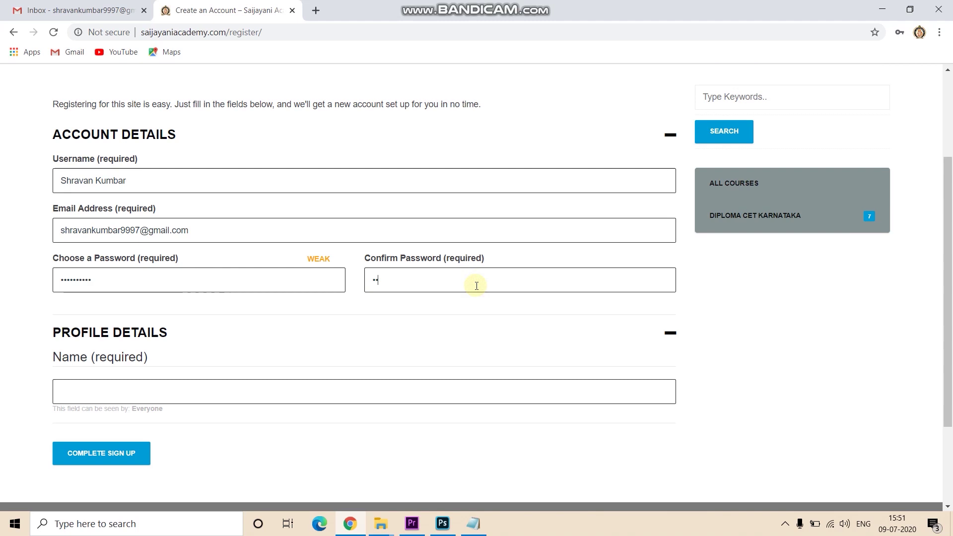
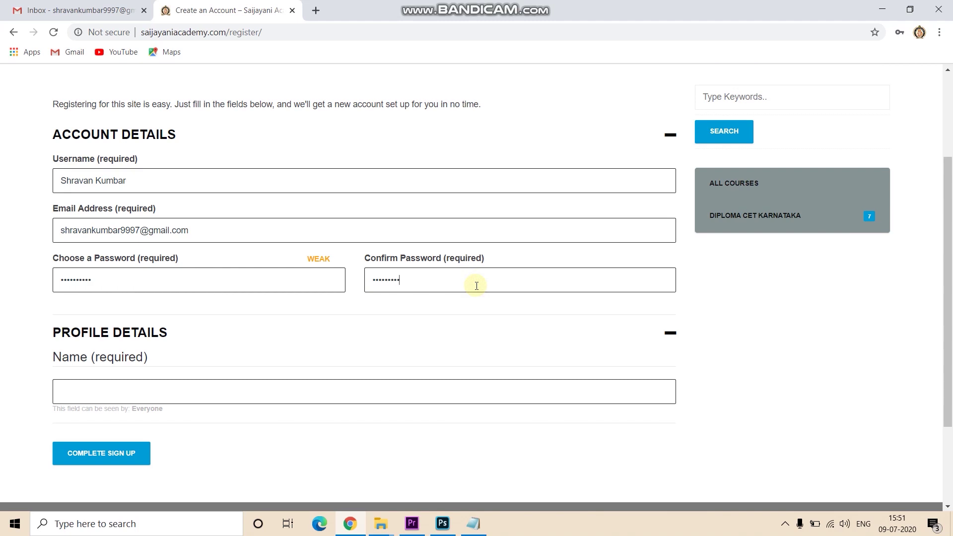
left_click(328, 382)
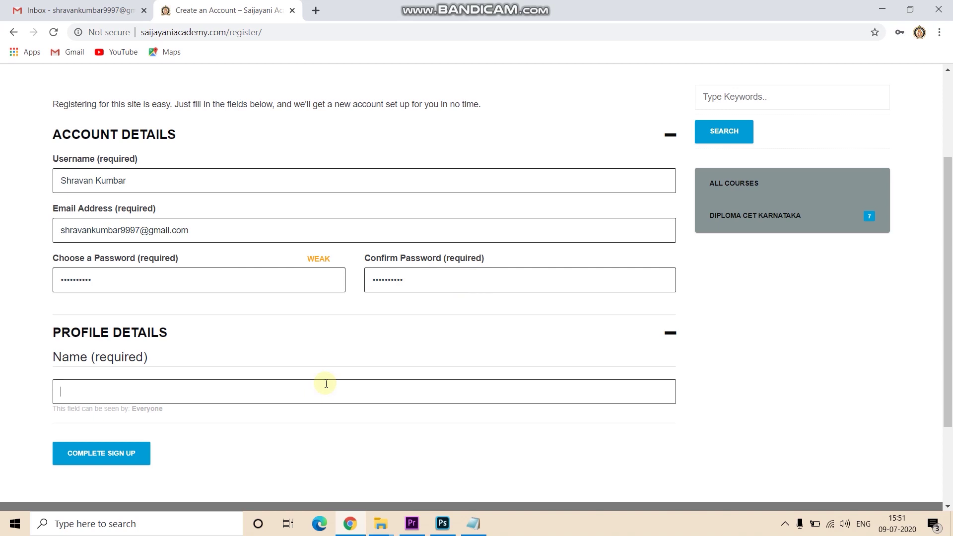
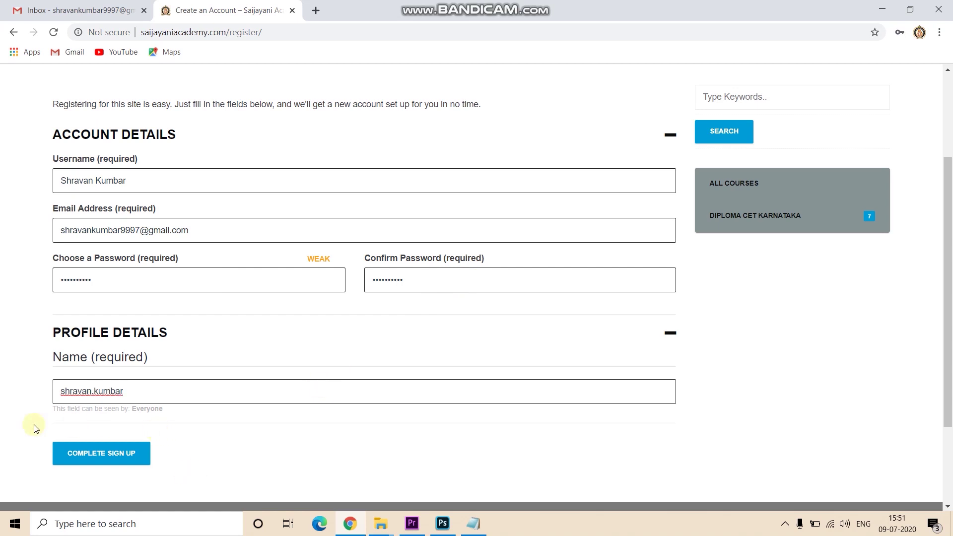
left_click(114, 458)
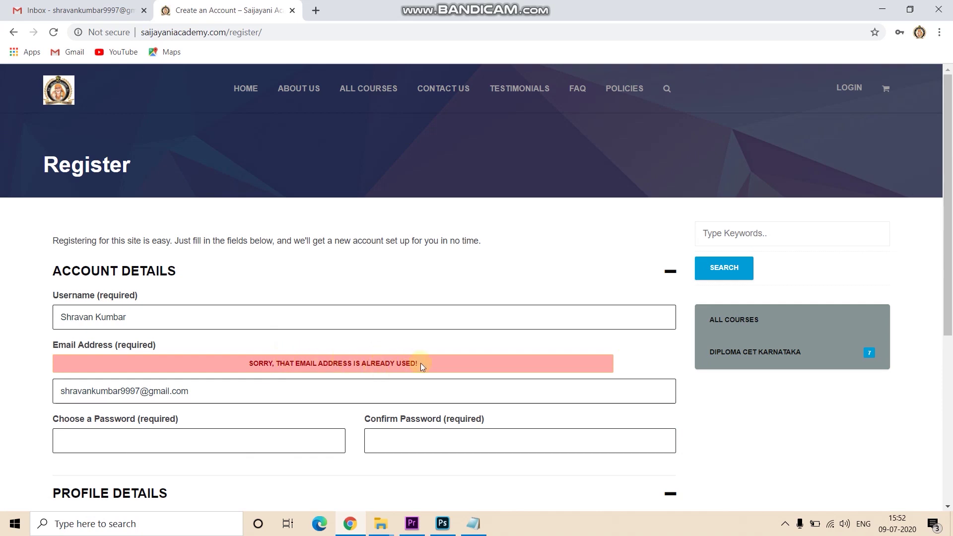
scroll(421, 363, "down", 3)
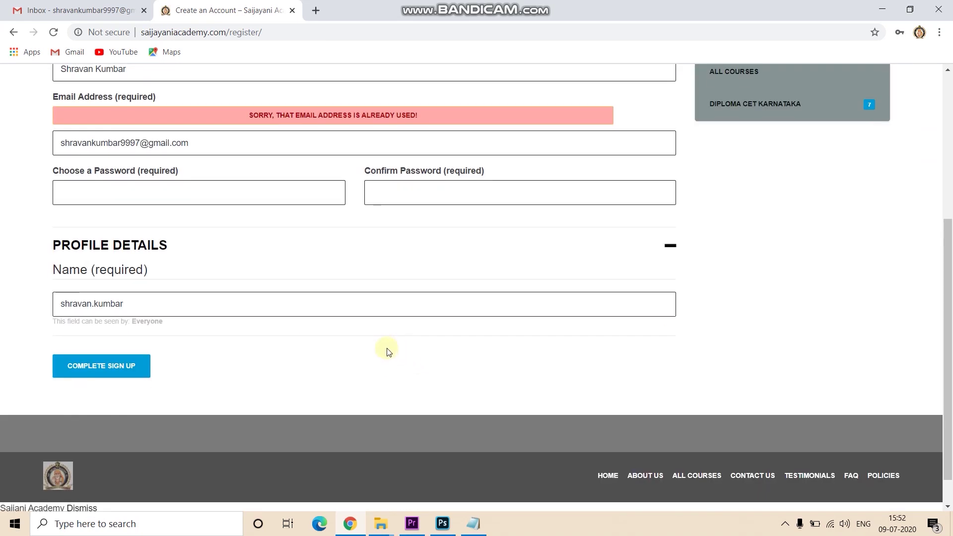
scroll(396, 343, "up", 3)
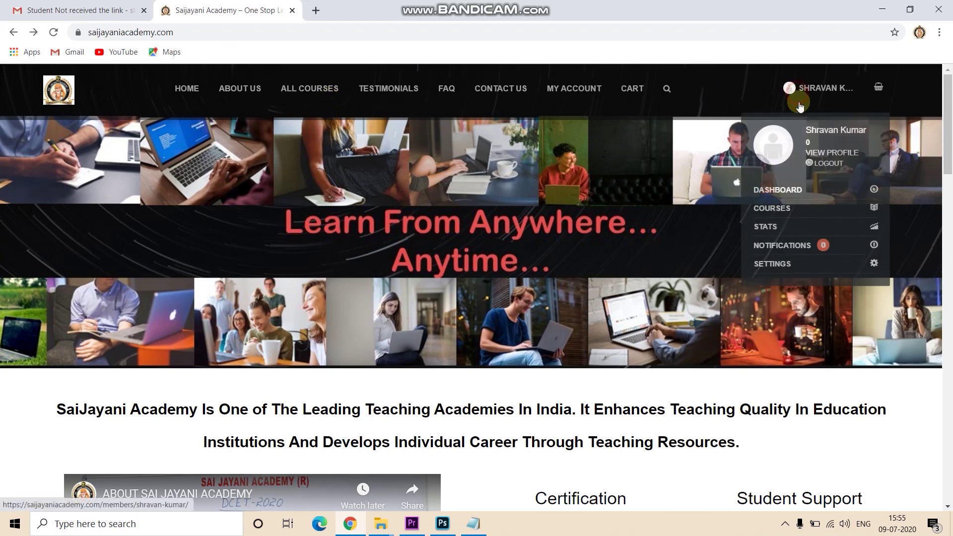
mouse_move(820, 89)
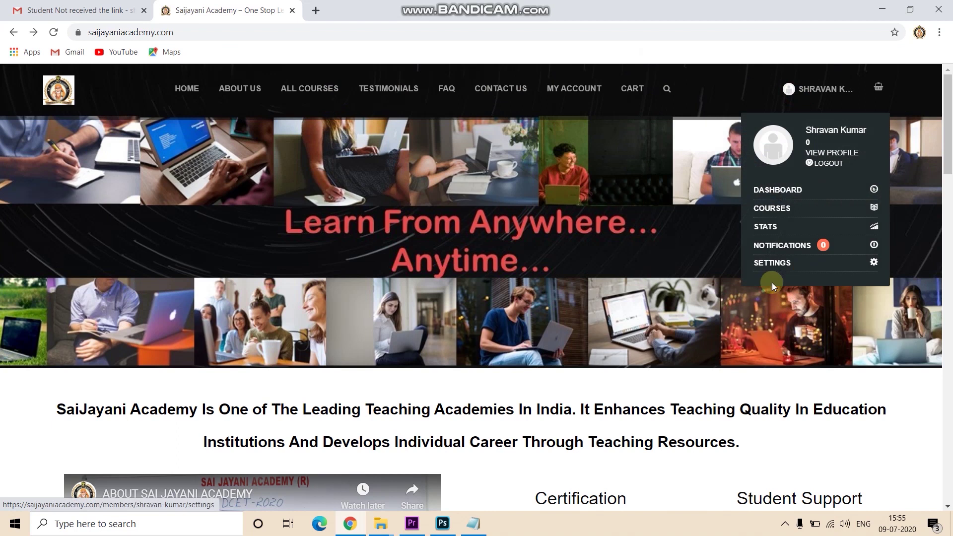
Dismiss the account menu and go to the ALL COURSES directory
left_click(701, 84)
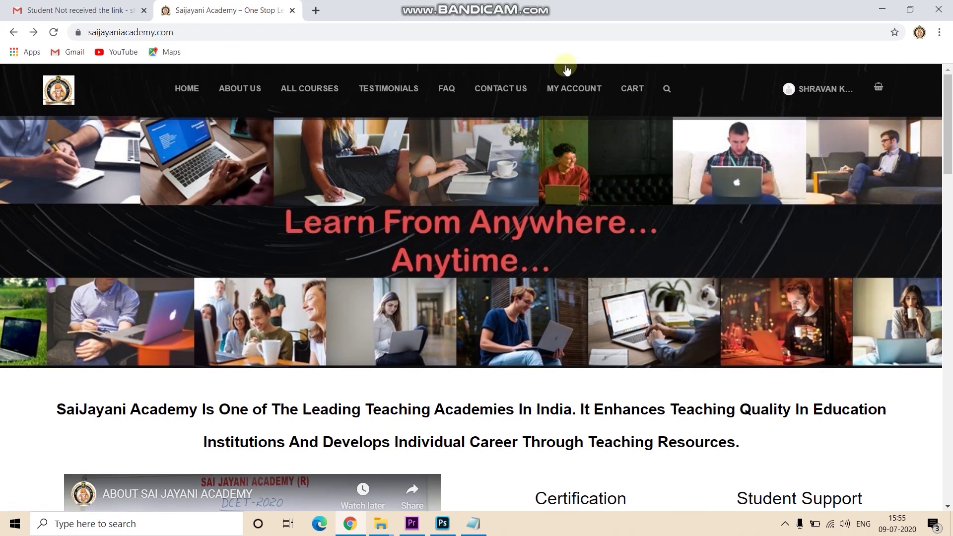
left_click(305, 94)
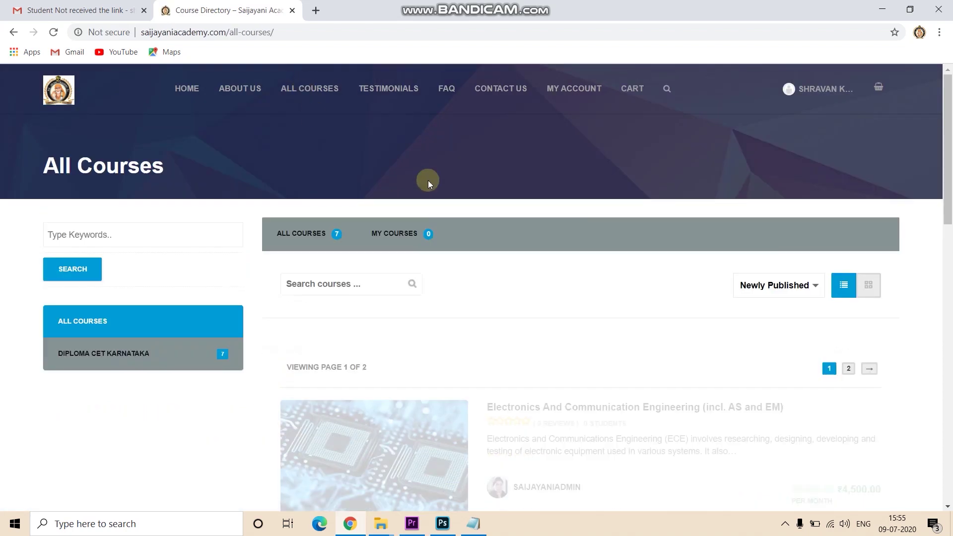
scroll(448, 183, "down", 1)
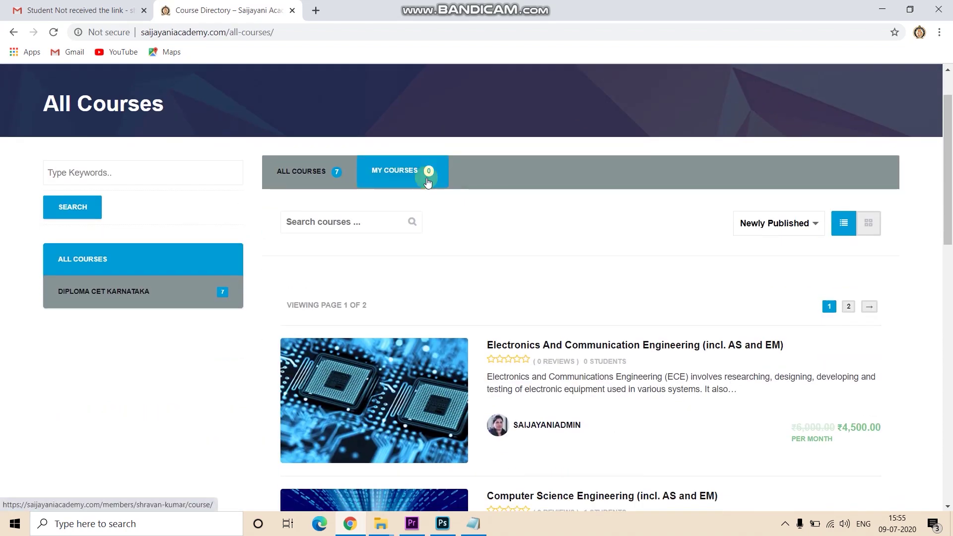
scroll(458, 164, "down", 4)
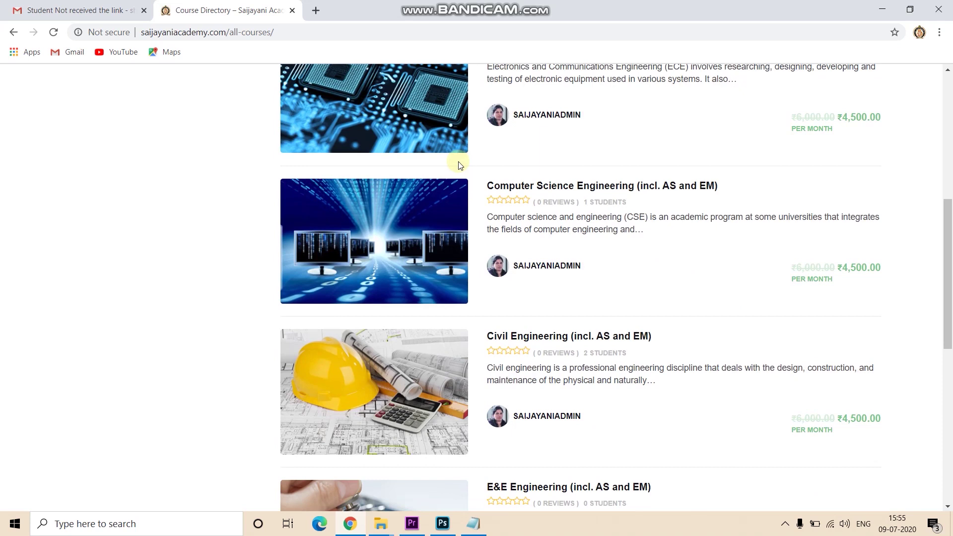
scroll(460, 167, "down", 3)
scroll(460, 168, "down", 3)
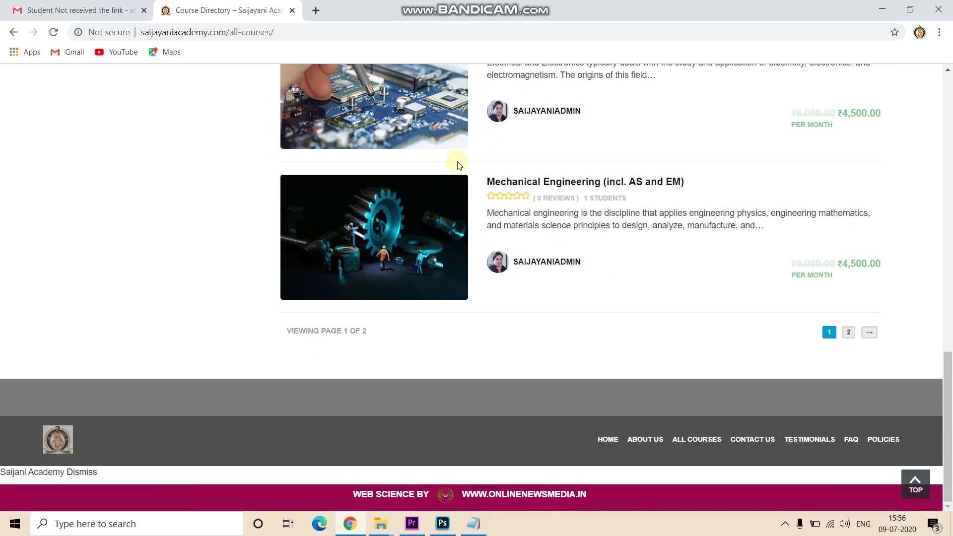
scroll(542, 155, "up", 5)
scroll(543, 155, "down", 2)
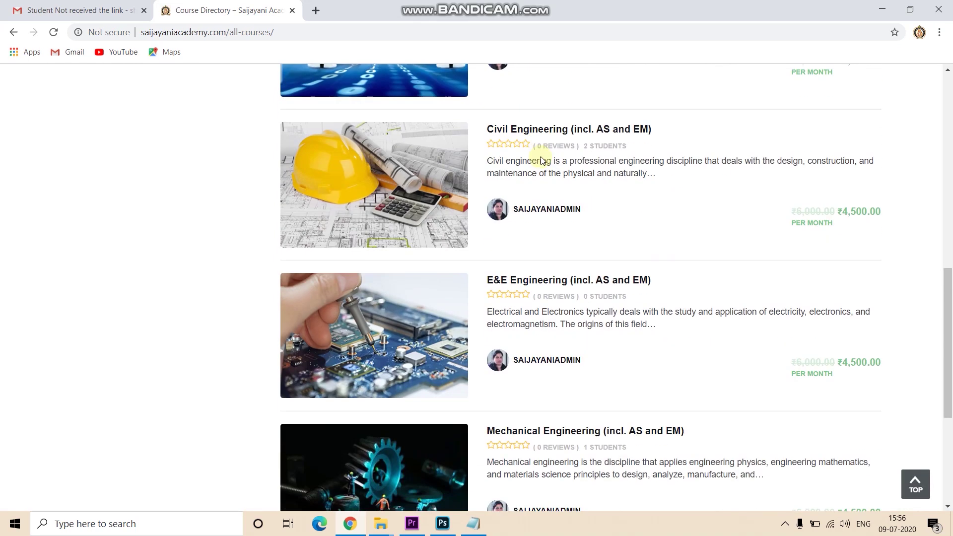
scroll(541, 155, "down", 1)
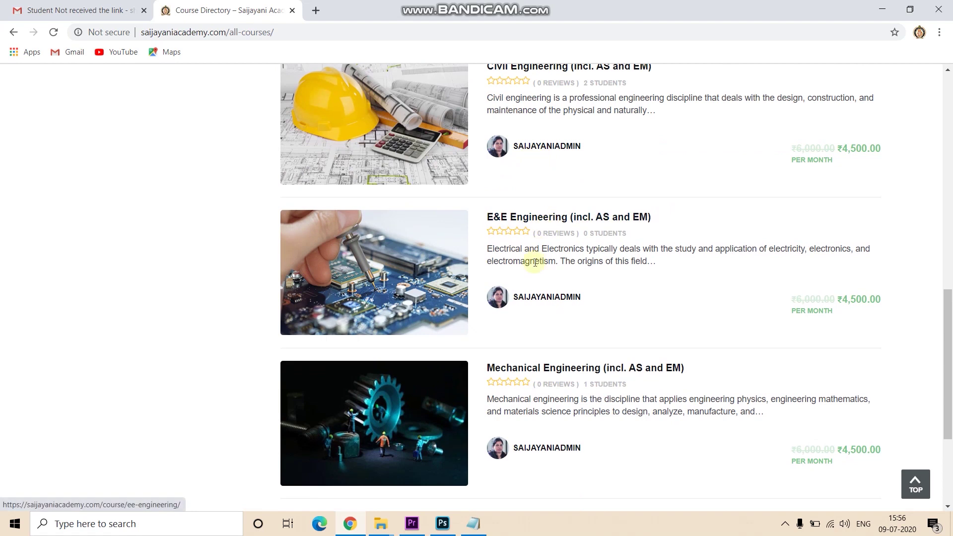
scroll(533, 300, "down", 1)
Pick the Mechanical Engineering course from the list and choose TAKE THIS COURSE
left_click(529, 307)
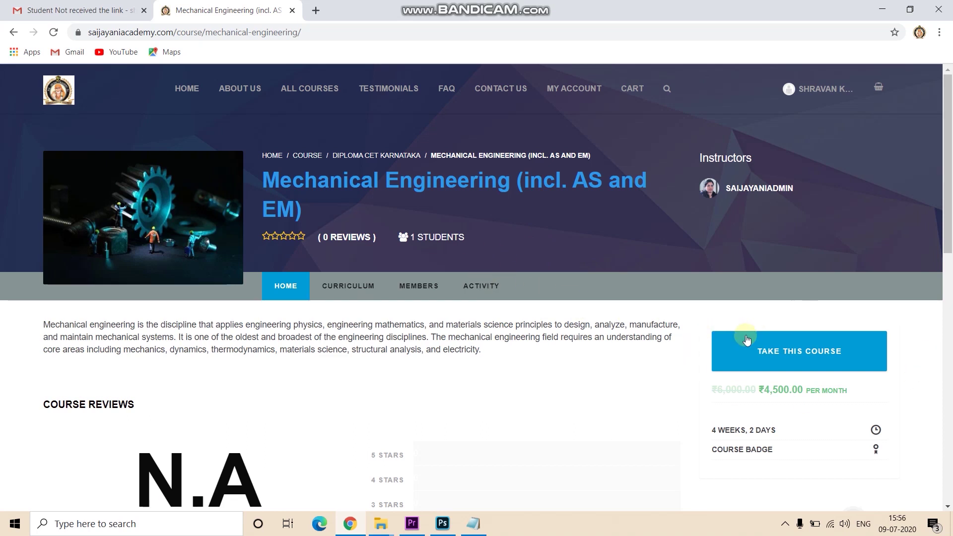
left_click(775, 348)
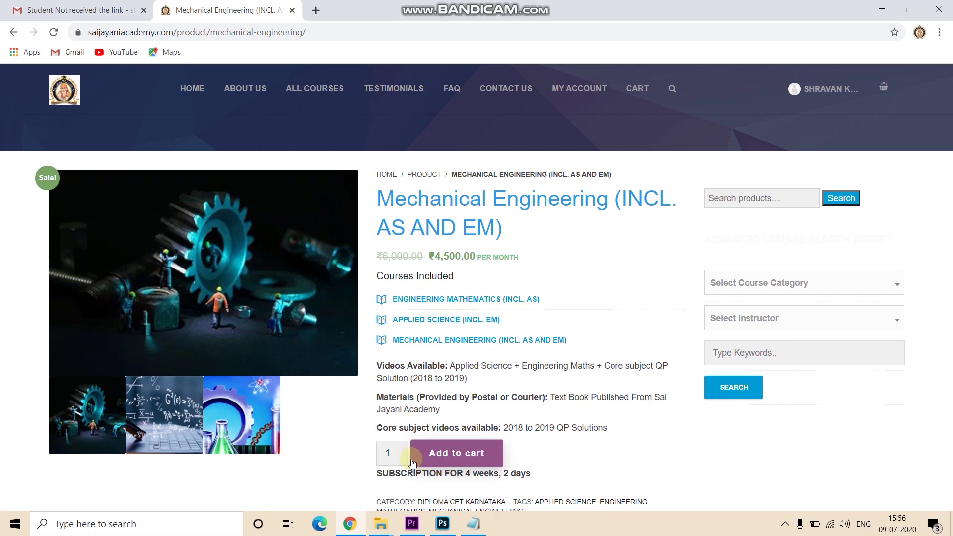
Add Mechanical Engineering (incl. AS and EM) to the cart for ₹4,500.00
left_click(461, 460)
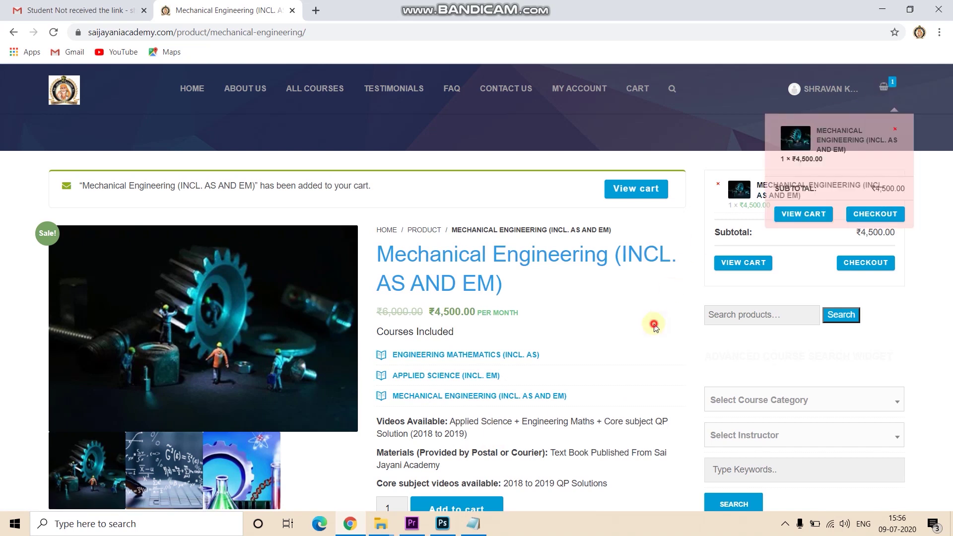
Proceed from the cart widget to checkout and accept the terms and conditions
left_click(857, 263)
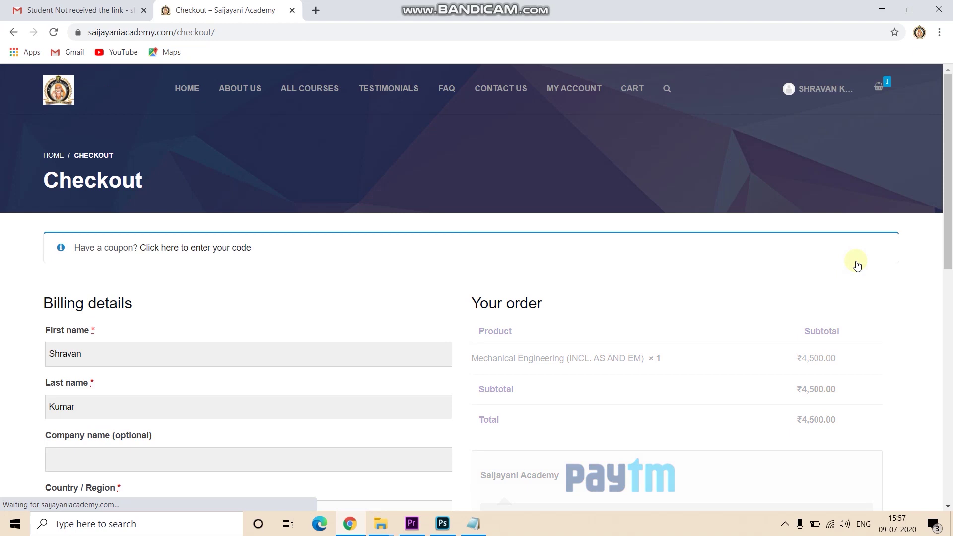
scroll(71, 128, "down", 3)
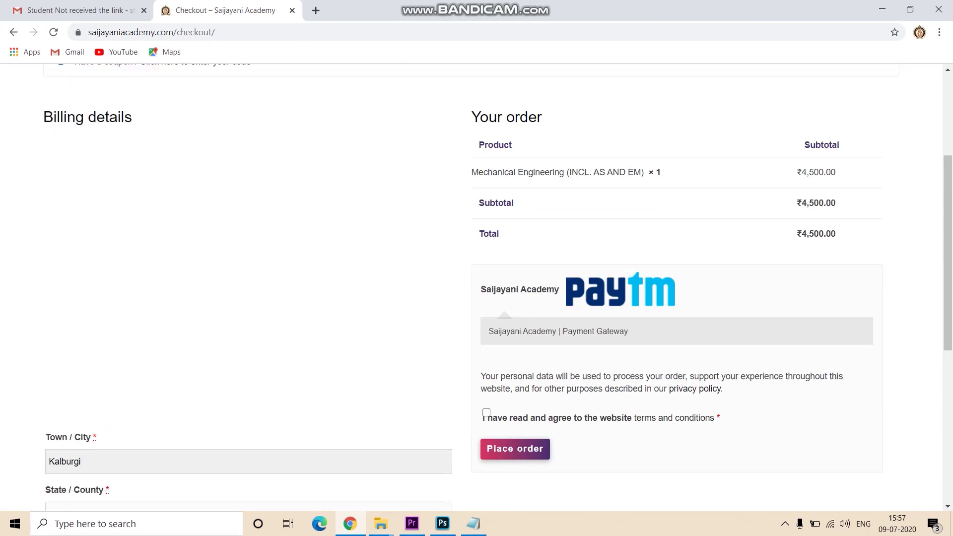
scroll(2, 289, "down", 4)
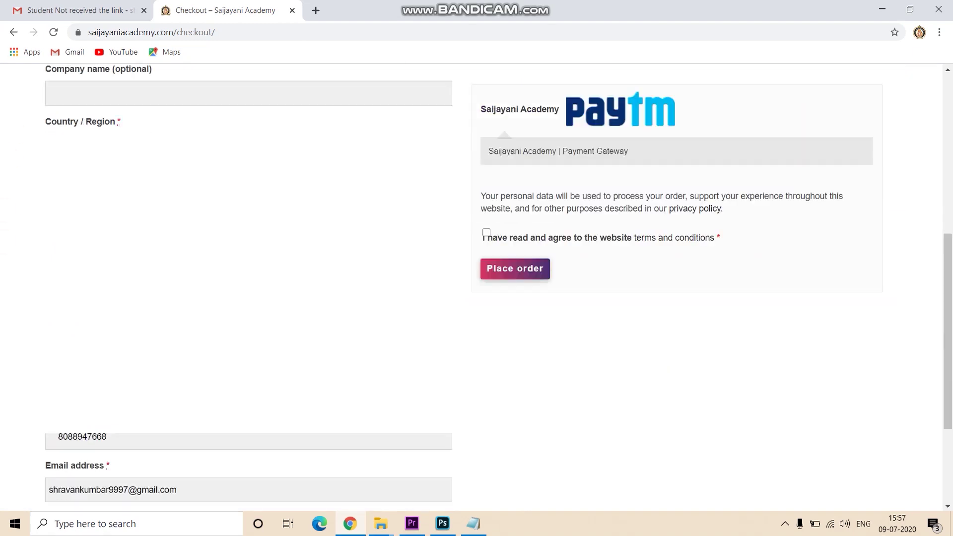
scroll(511, 375, "up", 4)
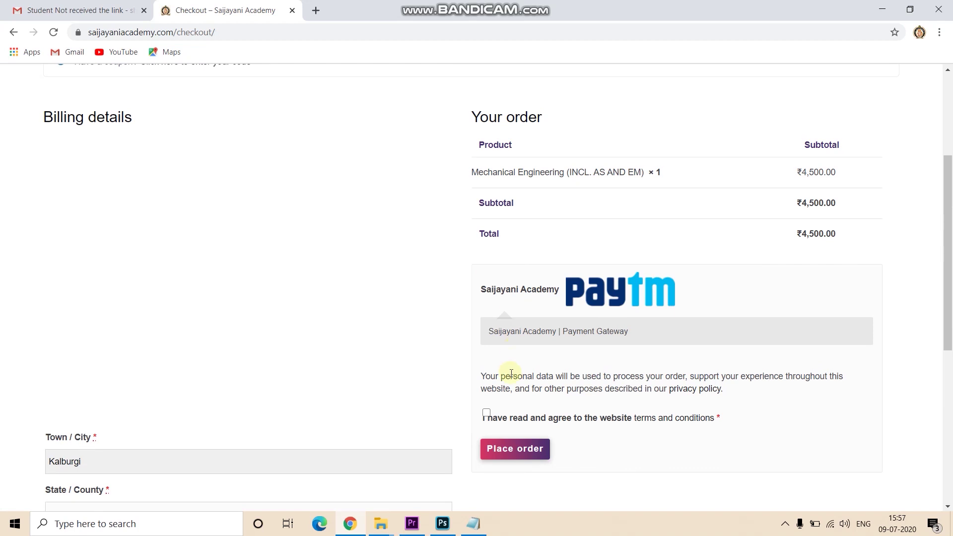
left_click(487, 415)
Place the ₹4,500 order and try the Paytm, Debit Card, Credit Card and BHIM UPI options
left_click(528, 455)
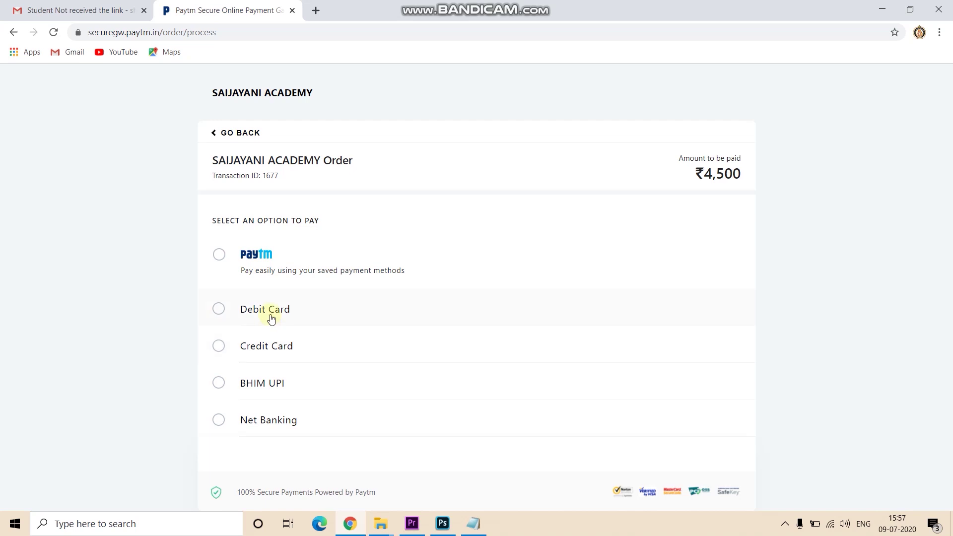
left_click(254, 268)
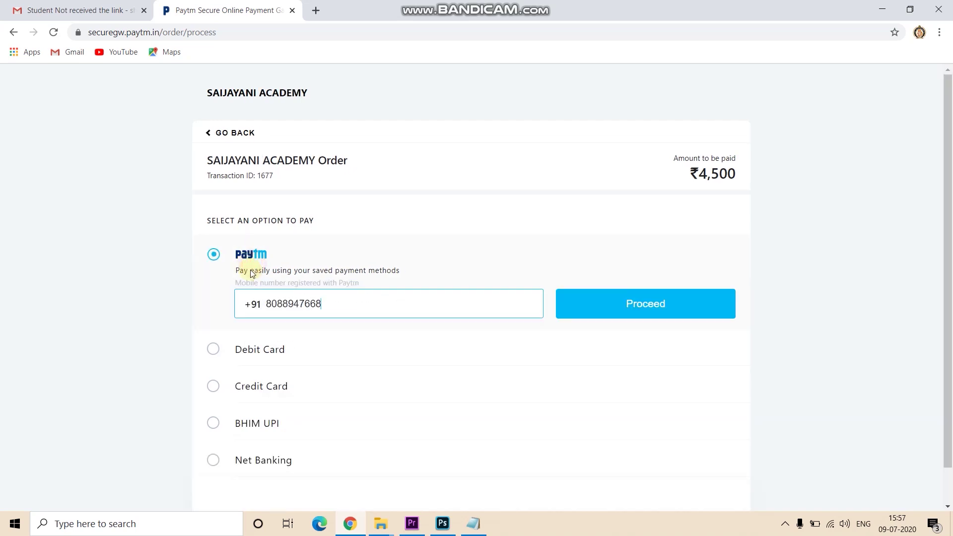
left_click(242, 346)
left_click(271, 389)
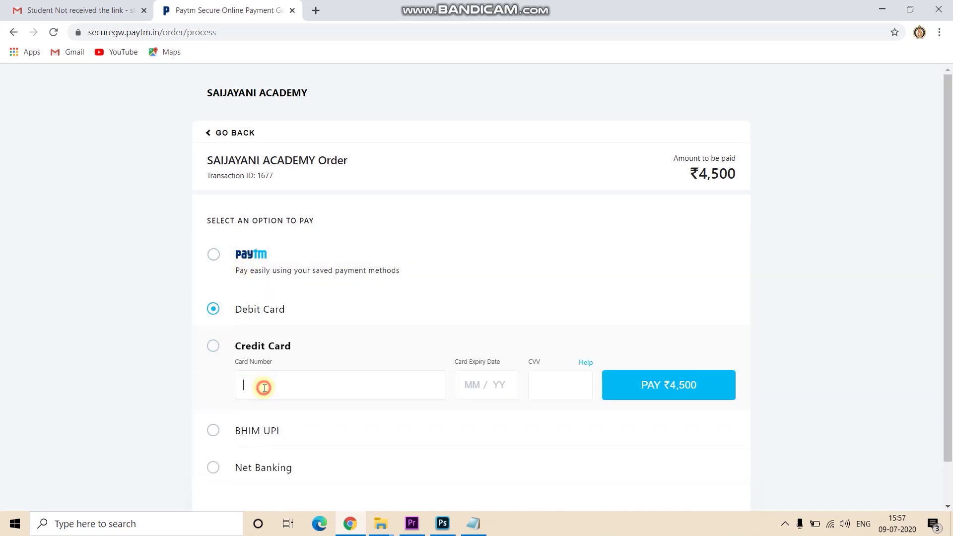
left_click(272, 441)
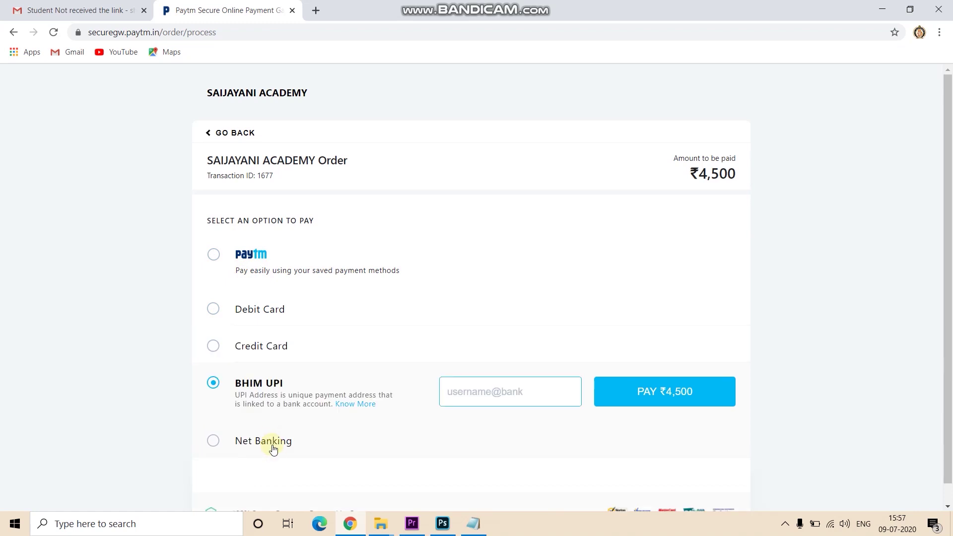
Choose Net Banking and browse the other-banks list without selecting a bank
left_click(270, 444)
scroll(326, 379, "down", 2)
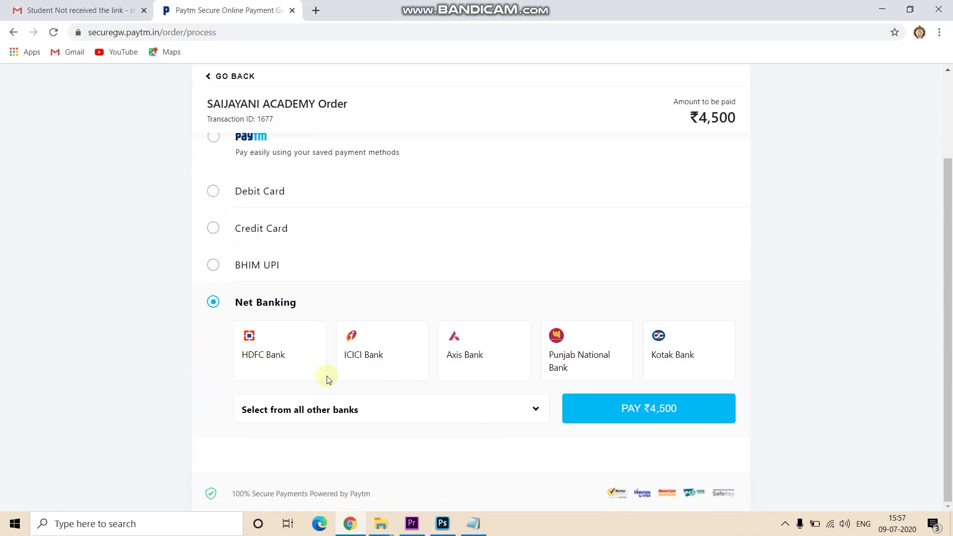
left_click(341, 416)
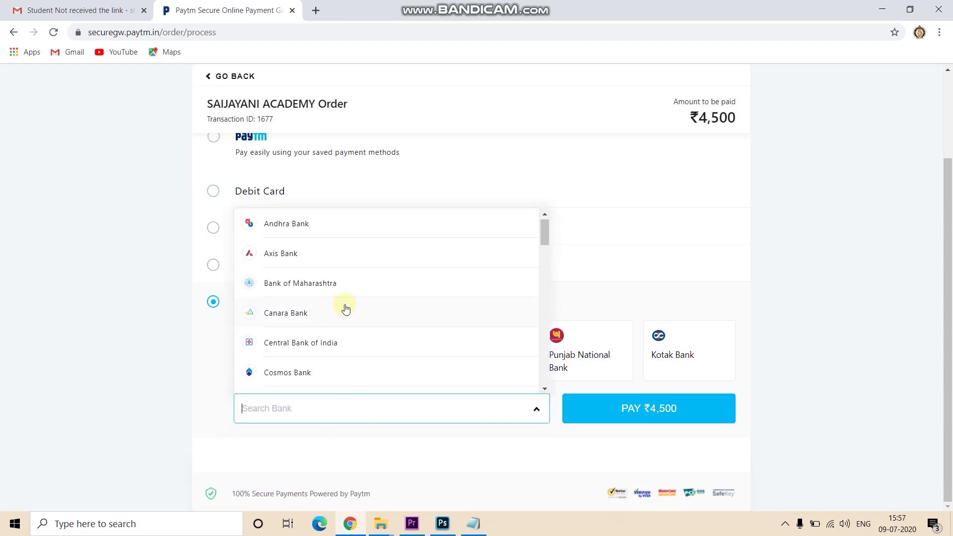
scroll(341, 300, "down", 3)
scroll(339, 296, "down", 3)
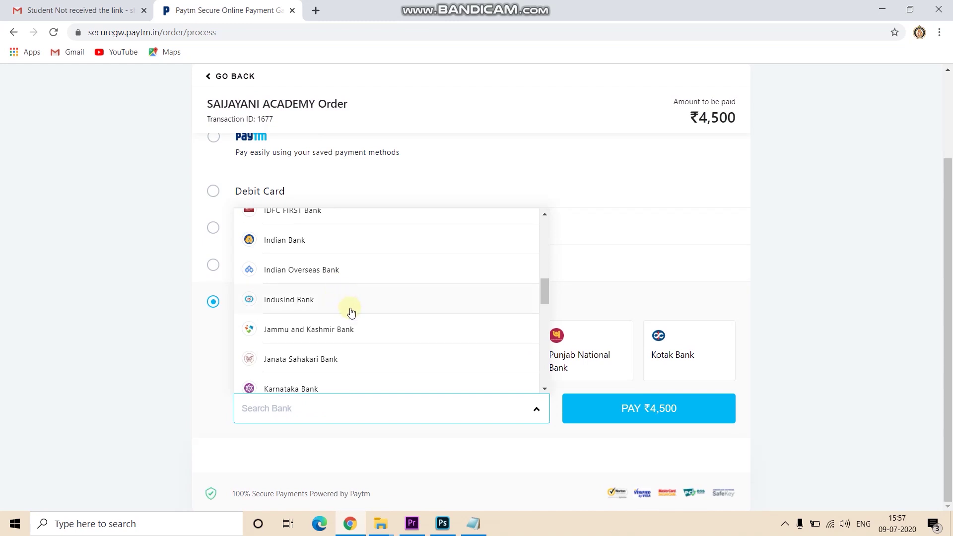
left_click(593, 294)
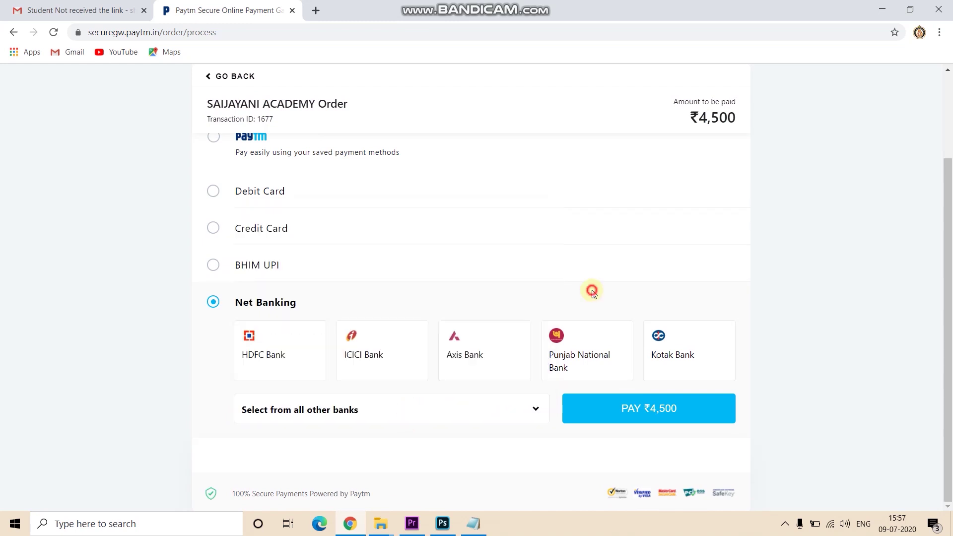
Switch the Paytm payment method to Debit Card to complete the payment
left_click(253, 191)
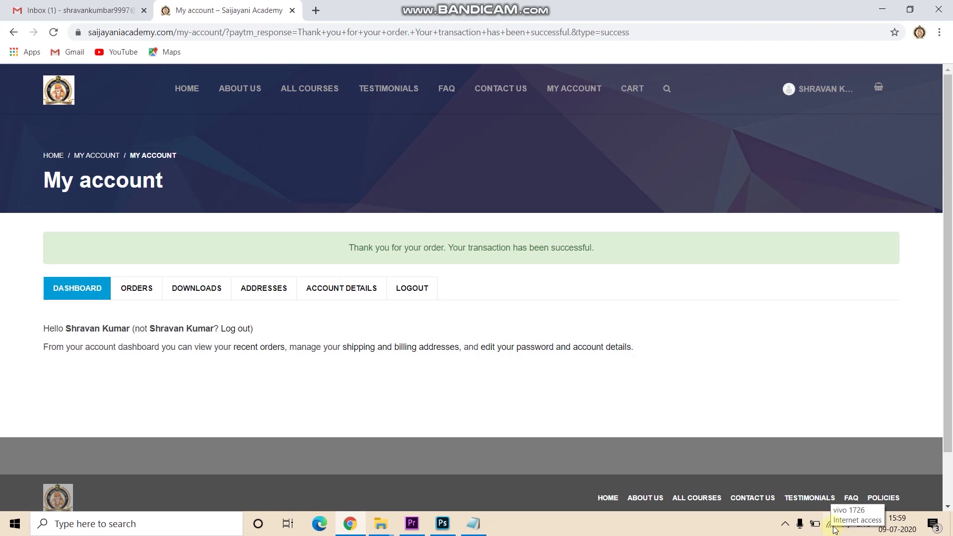
left_click(73, 9)
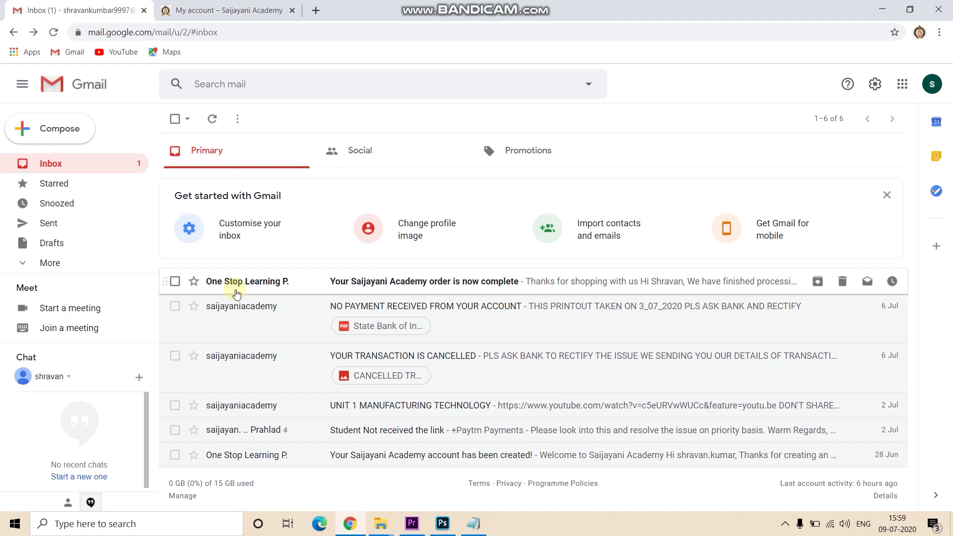
left_click(431, 291)
scroll(432, 268, "down", 3)
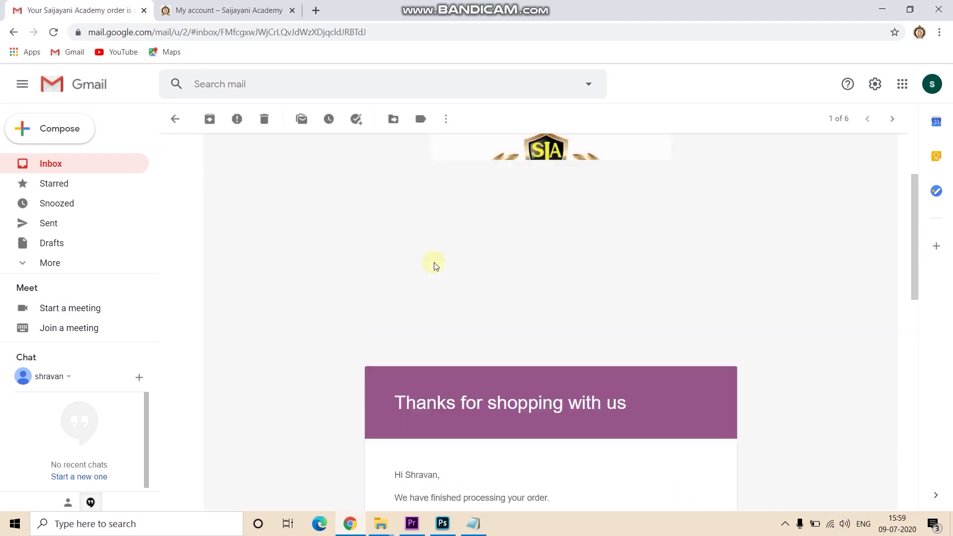
scroll(528, 357, "down", 2)
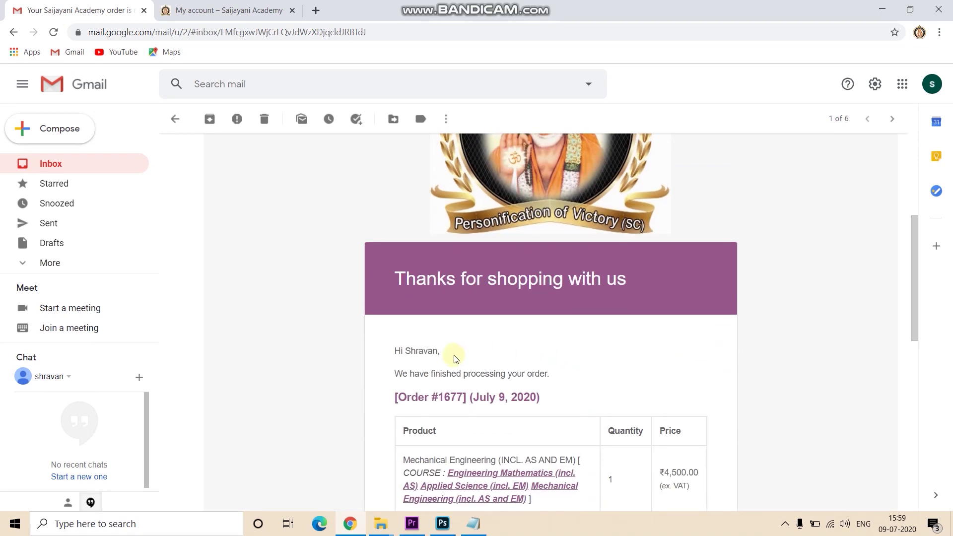
scroll(488, 361, "down", 1)
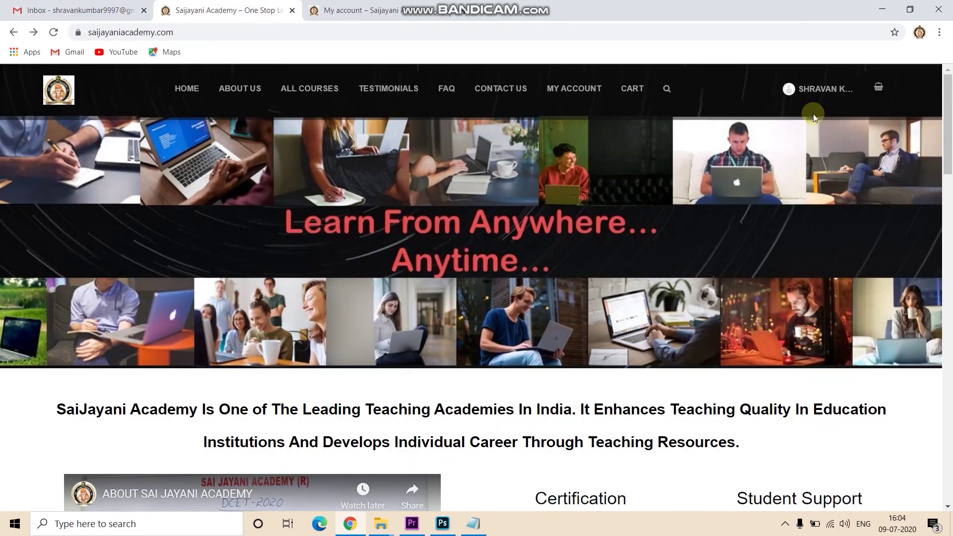
left_click(813, 97)
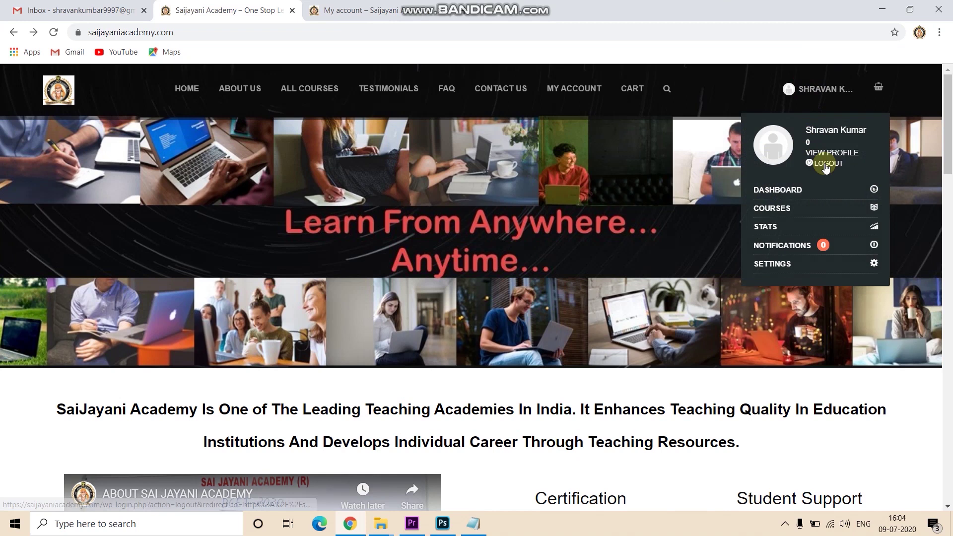
left_click(825, 165)
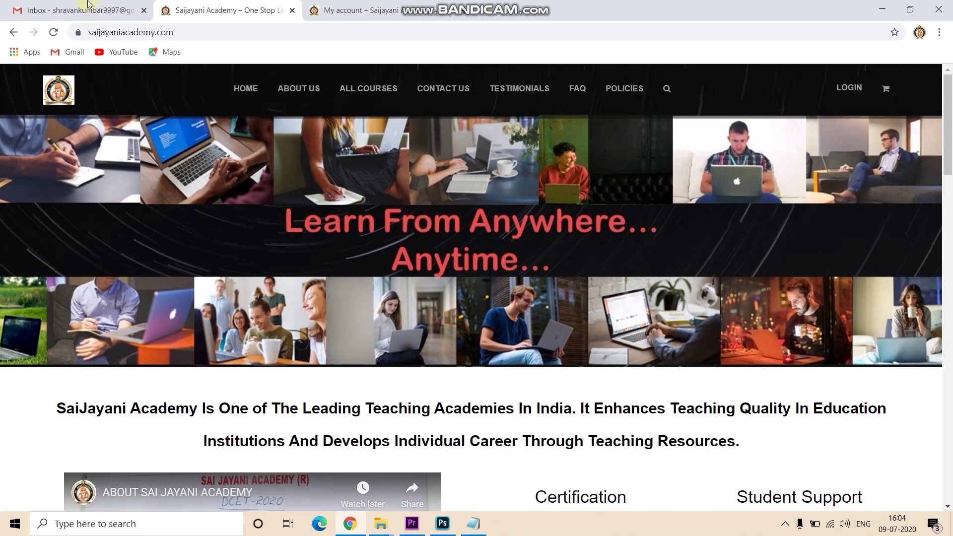
left_click(77, 7)
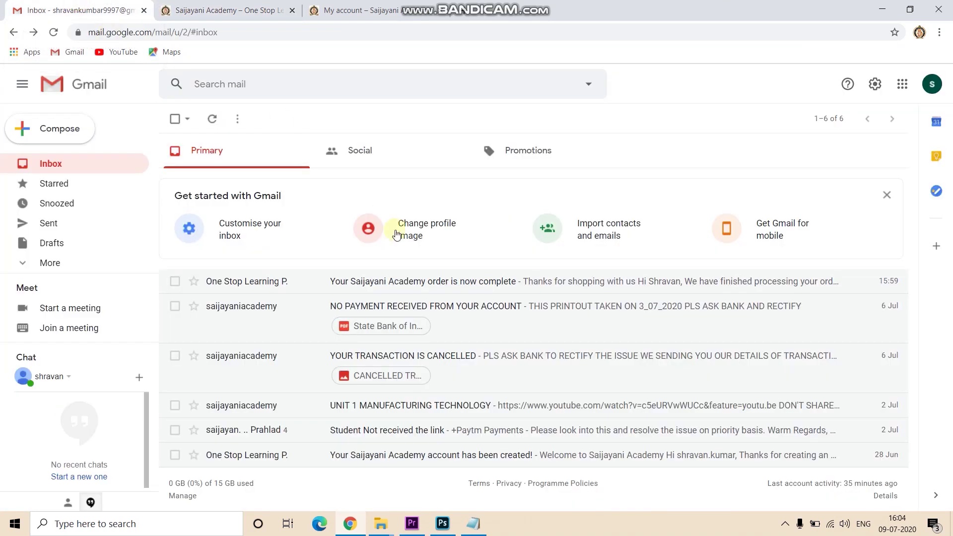
mouse_move(399, 282)
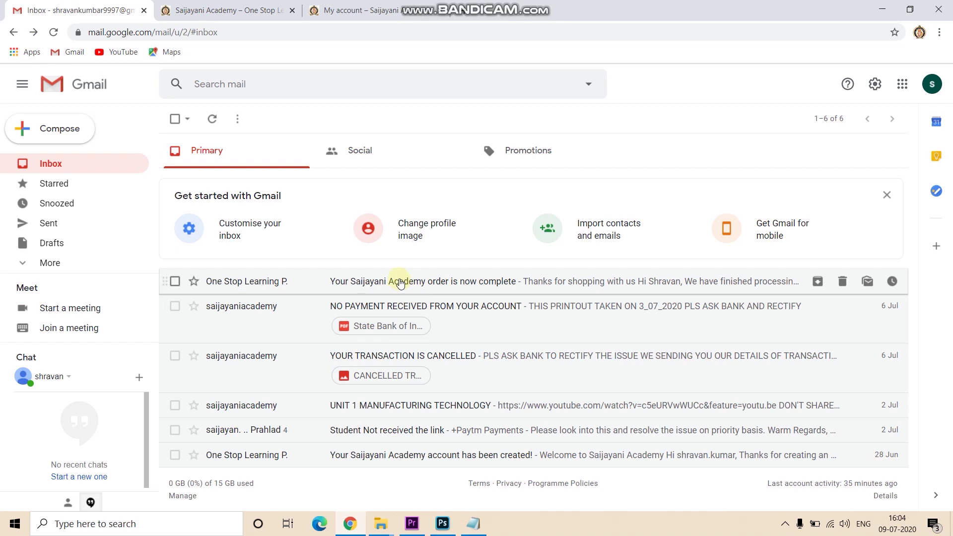
Read the 'account has been created' email and highlight its generated-password line
left_click(380, 454)
scroll(372, 425, "down", 3)
scroll(371, 414, "down", 1)
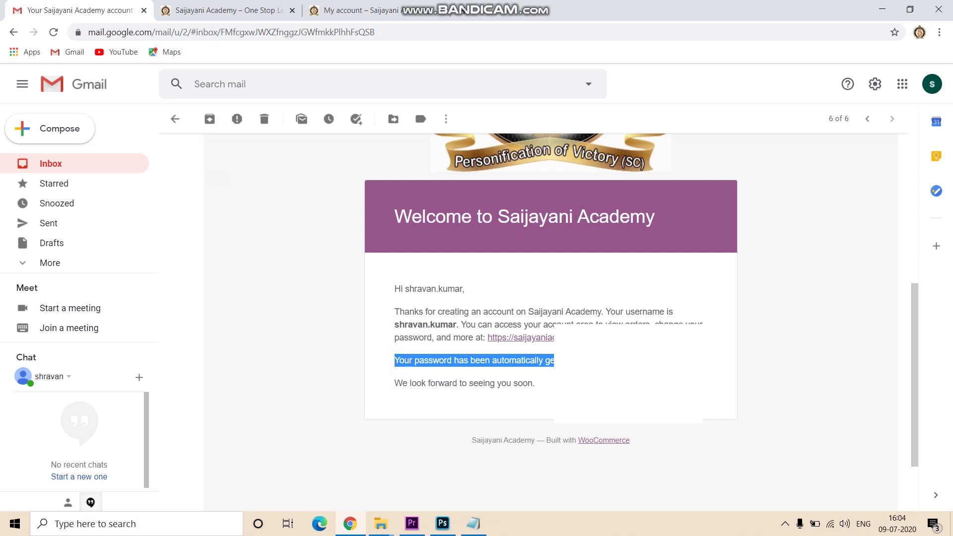
left_click_drag(395, 360, 554, 362)
left_click(555, 362)
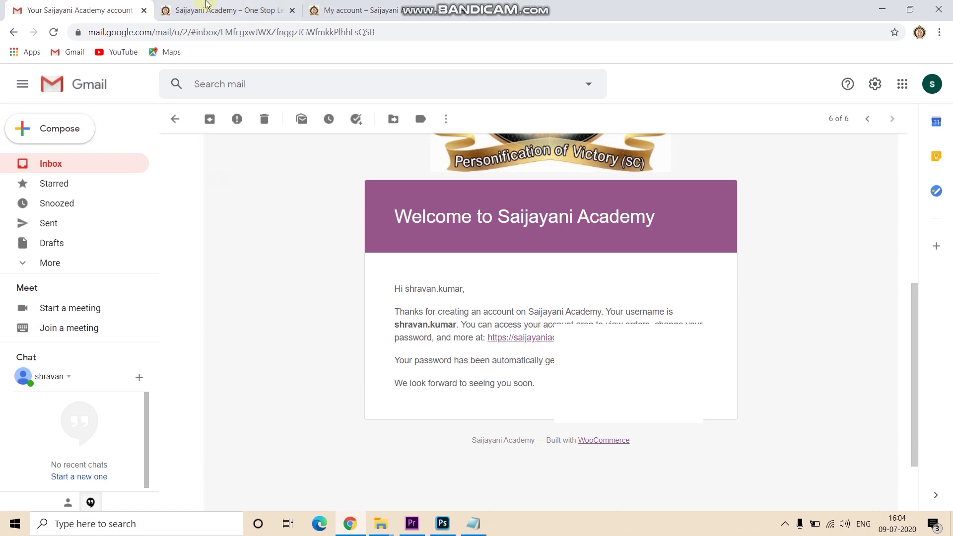
Log back into Saijayani Academy and open the student dashboard
left_click(208, 9)
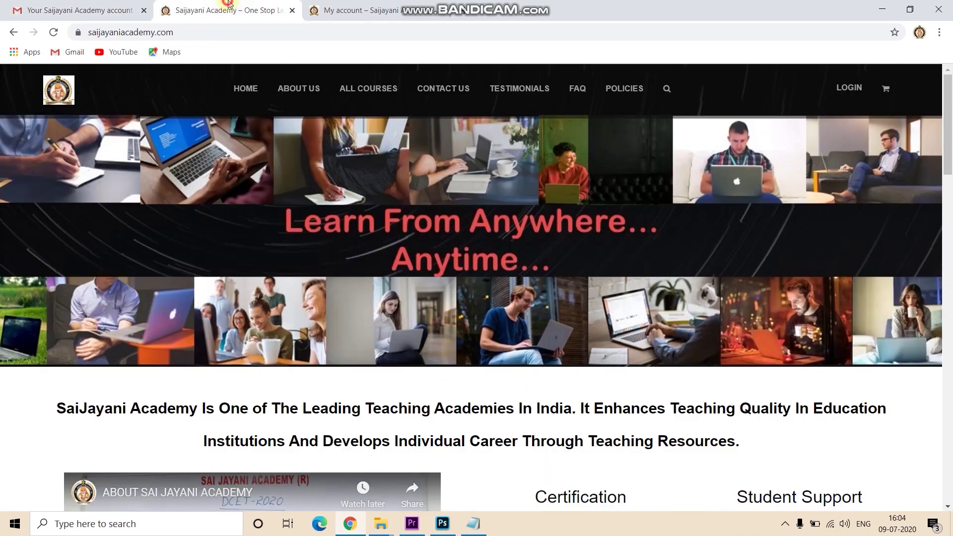
left_click(837, 90)
left_click(435, 279)
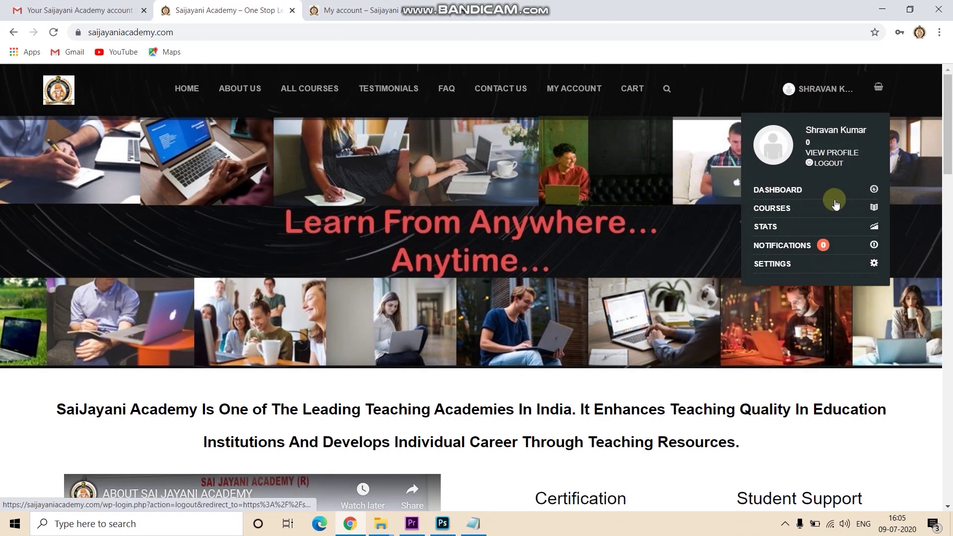
left_click(833, 192)
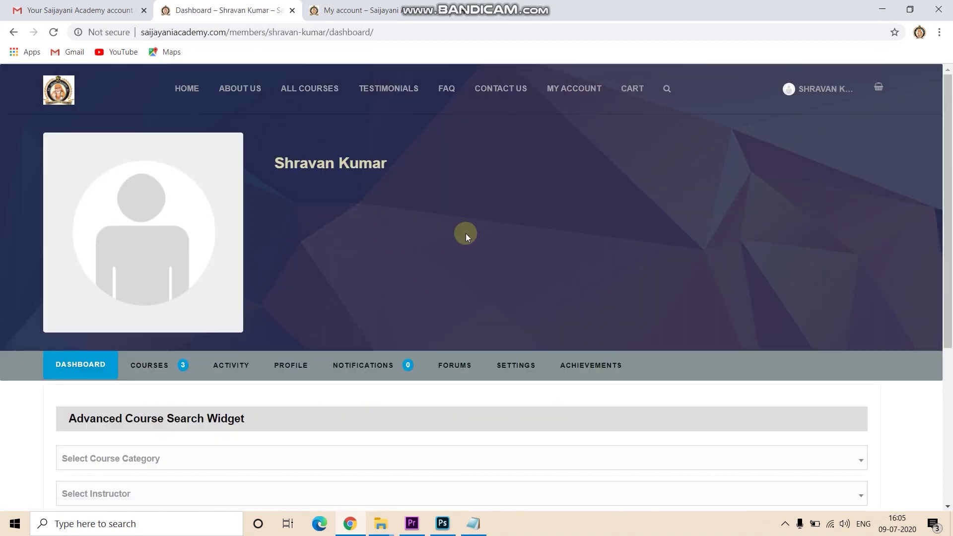
scroll(270, 267, "down", 1)
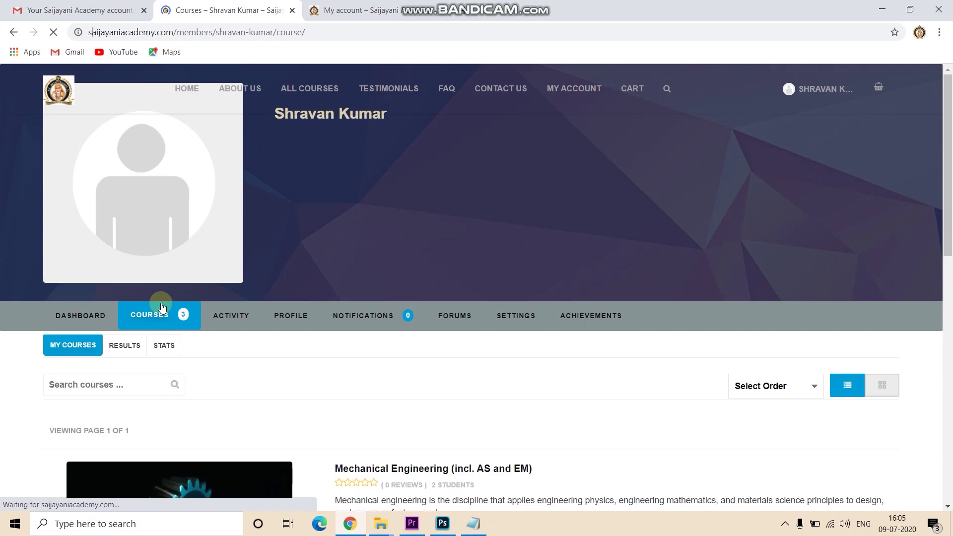
scroll(288, 293, "down", 2)
scroll(290, 290, "down", 1)
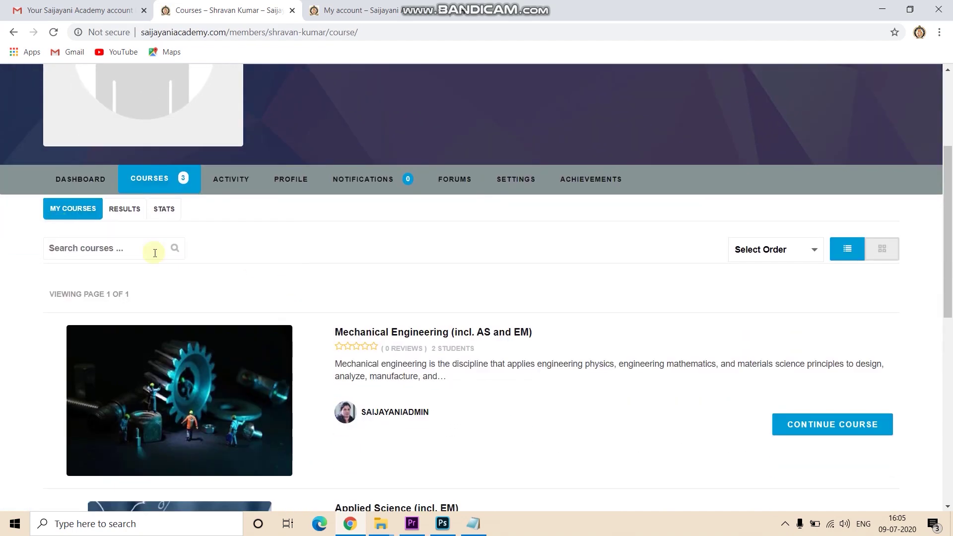
scroll(154, 280, "down", 1)
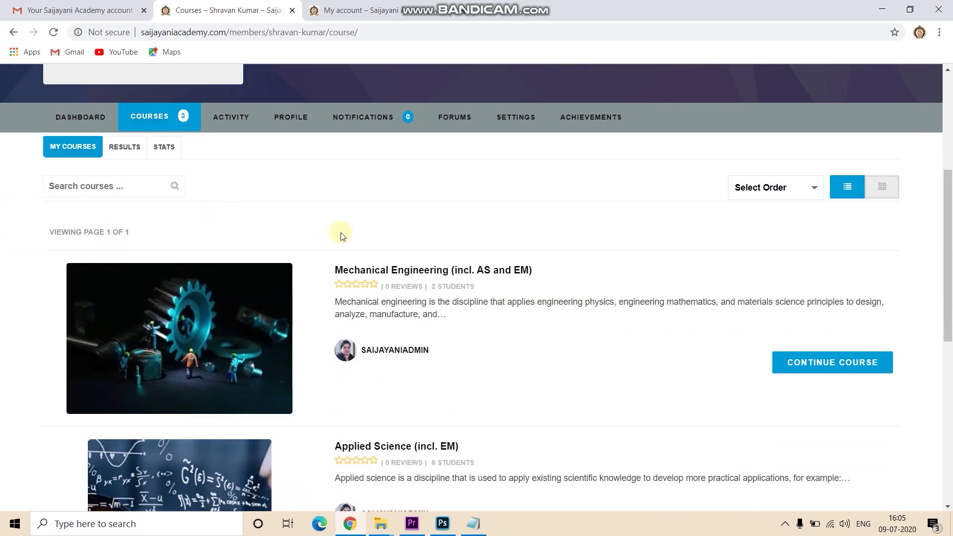
scroll(549, 261, "down", 2)
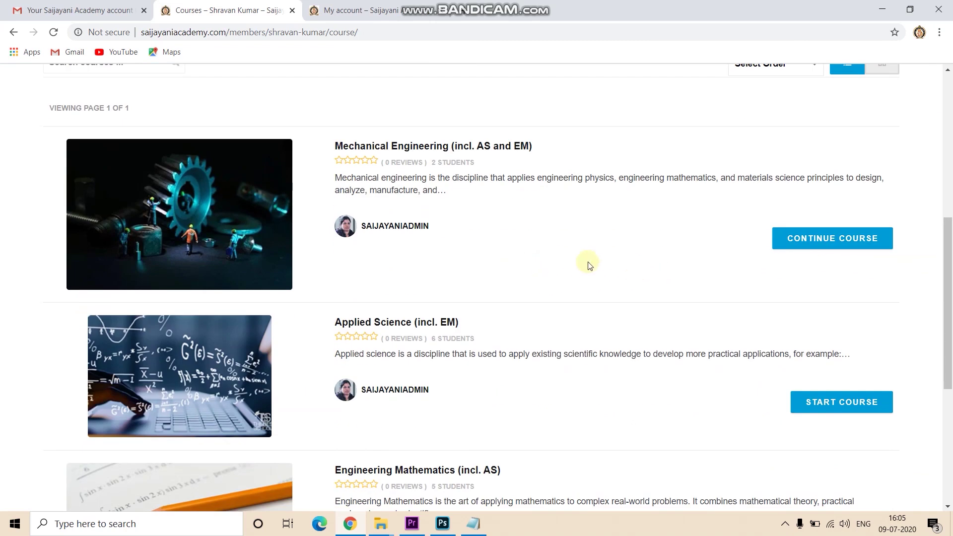
scroll(589, 267, "down", 1)
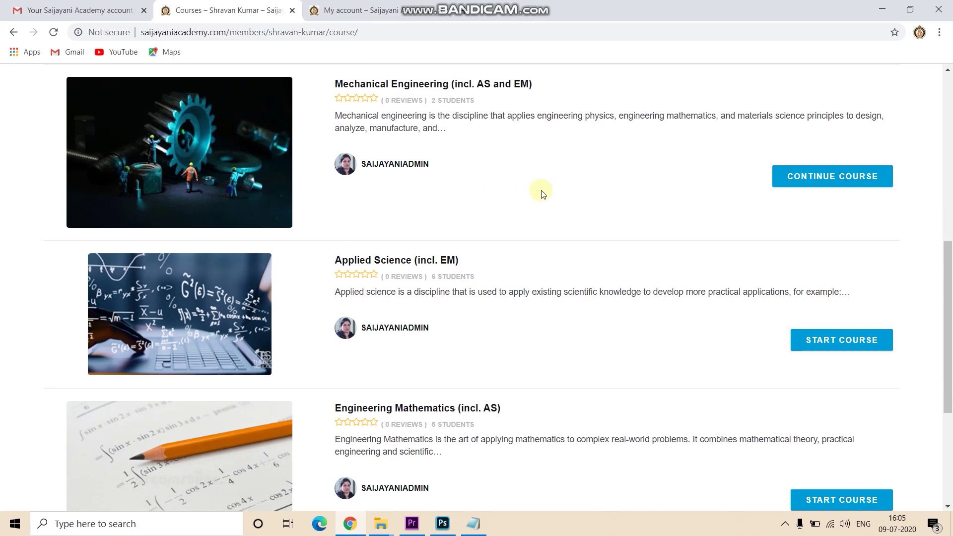
Continue Mechanical Engineering and start its Unit 1 Manufacturing Technology lessons
left_click(805, 179)
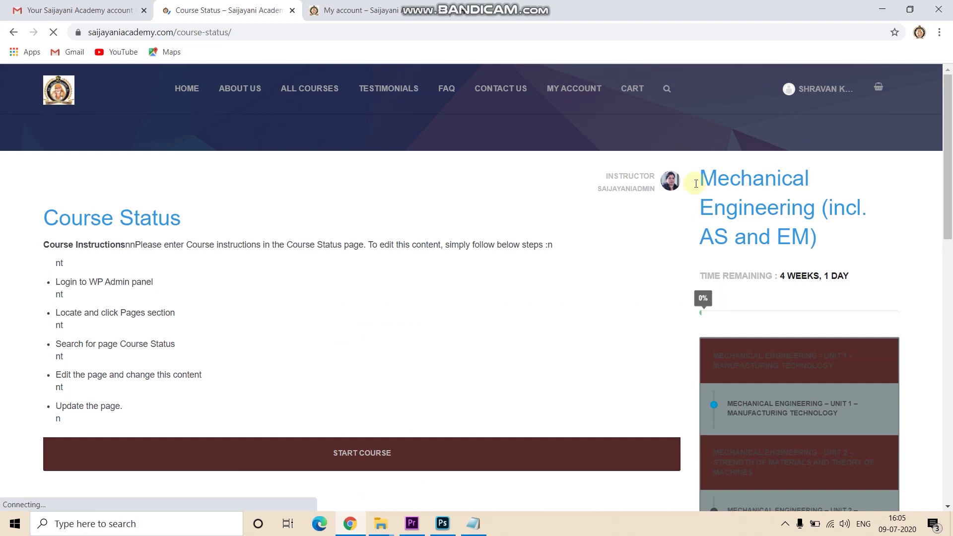
scroll(281, 241, "down", 2)
scroll(191, 194, "down", 3)
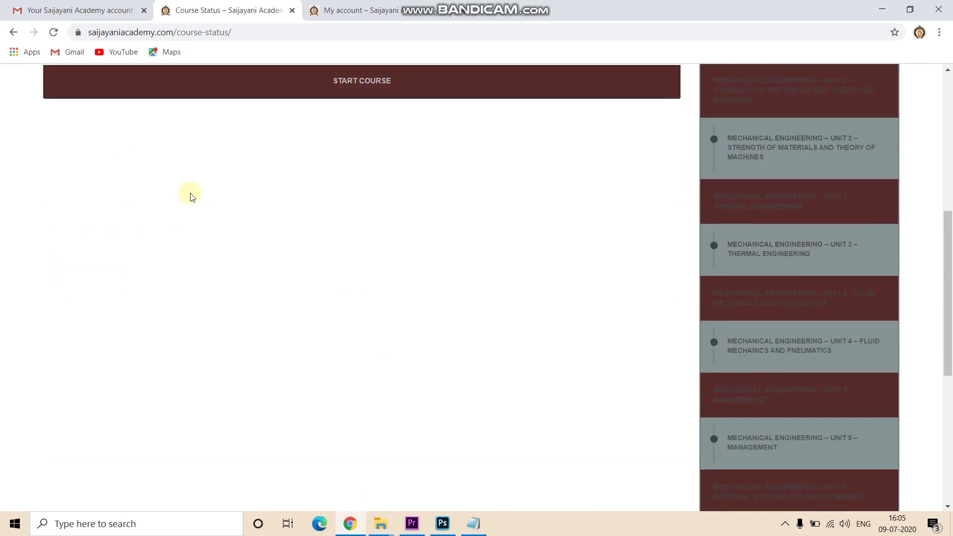
scroll(464, 194, "up", 1)
scroll(183, 202, "up", 3)
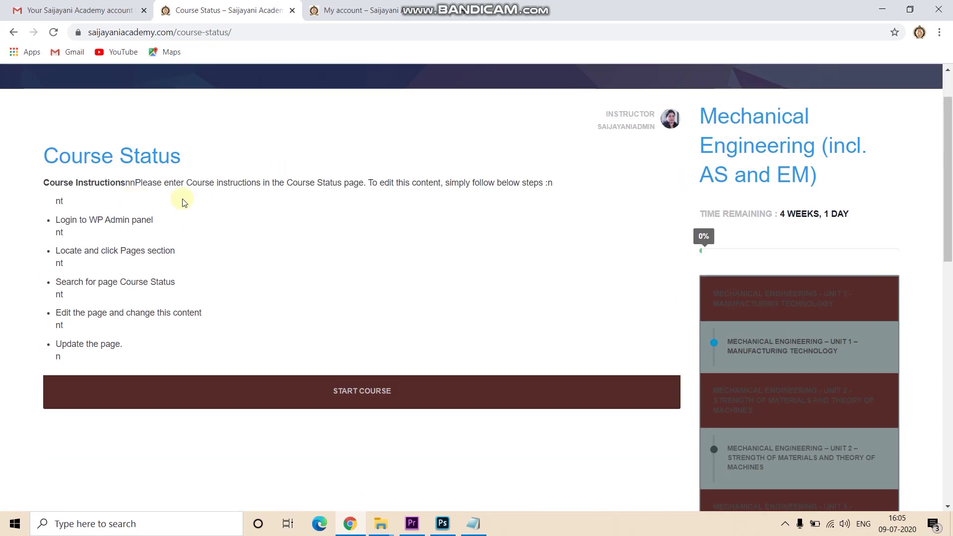
left_click(364, 398)
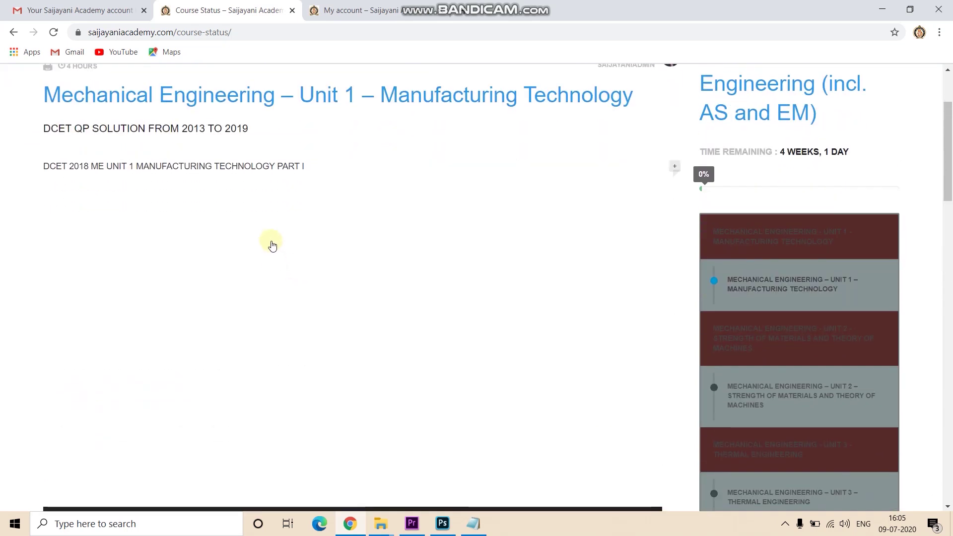
scroll(273, 246, "down", 1)
scroll(272, 245, "down", 4)
scroll(273, 243, "down", 2)
scroll(274, 240, "down", 3)
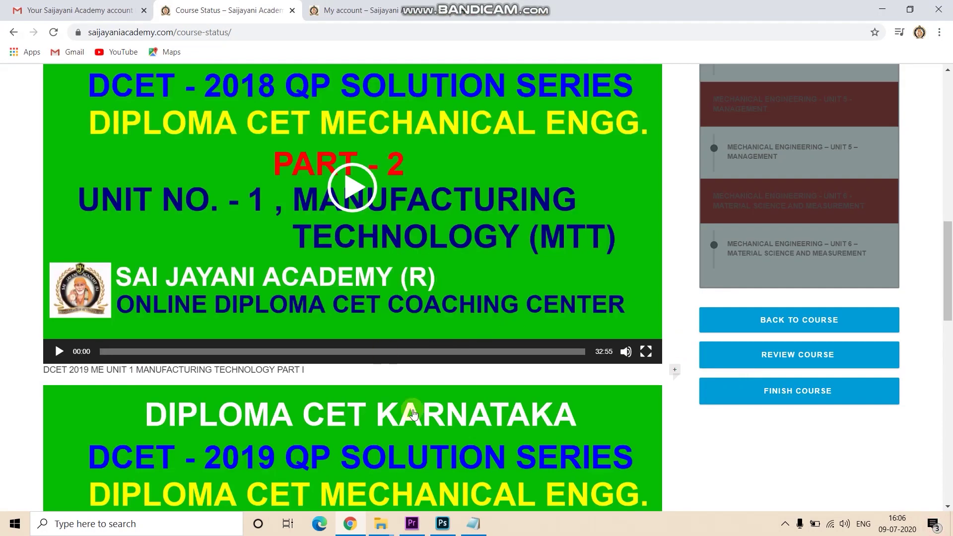
scroll(428, 268, "down", 5)
scroll(353, 288, "up", 3)
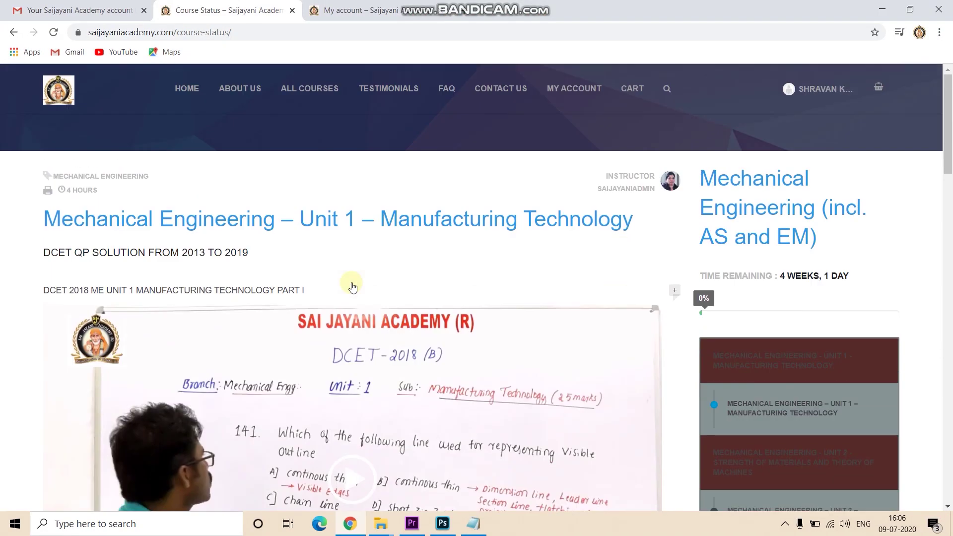